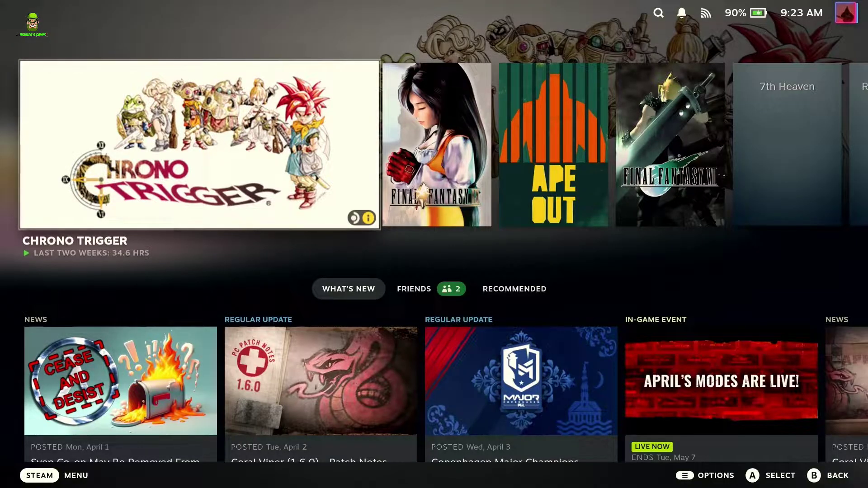
# - Open Final Fantasy IX's game page from the Installed games in the library
pyautogui.press('super')
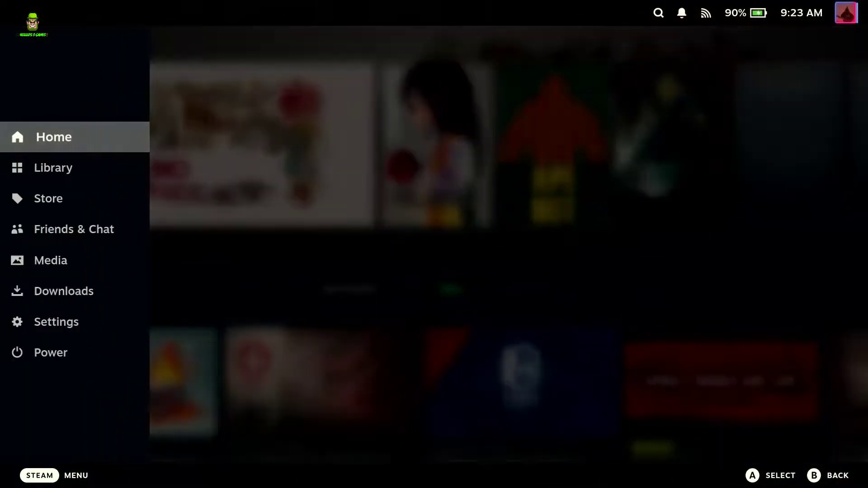
pyautogui.press('Down')
pyautogui.press('Return')
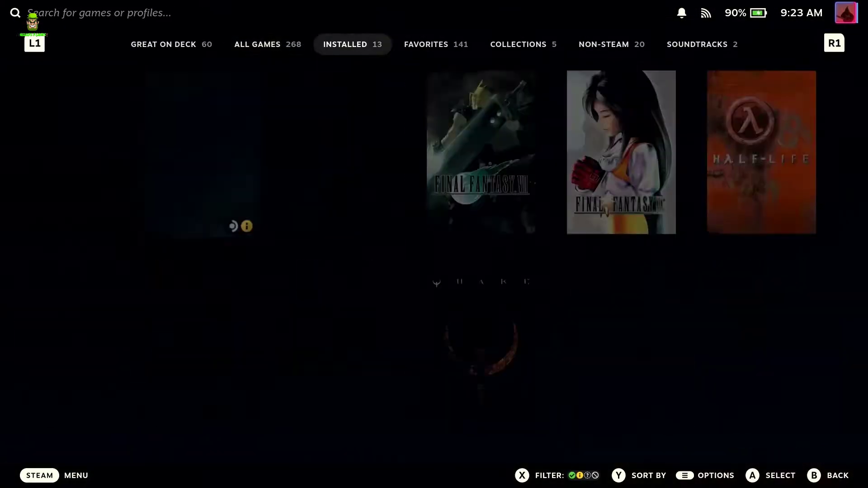
pyautogui.press('Tab')
pyautogui.press('Right')
pyautogui.press('Right')
pyautogui.press('Right')
pyautogui.press('Return')
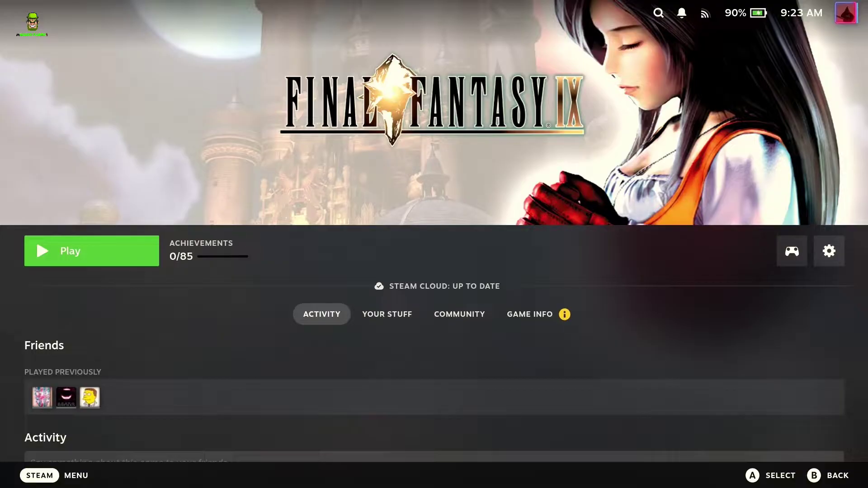
# - Launch Final Fantasy IX, then quit it by confirming Yes at the Quit game? prompt
pyautogui.press('Return')
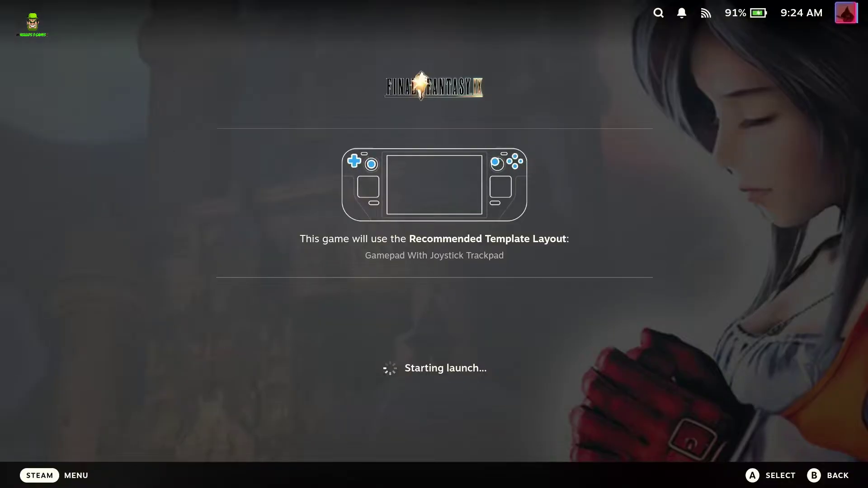
pyautogui.press('Escape')
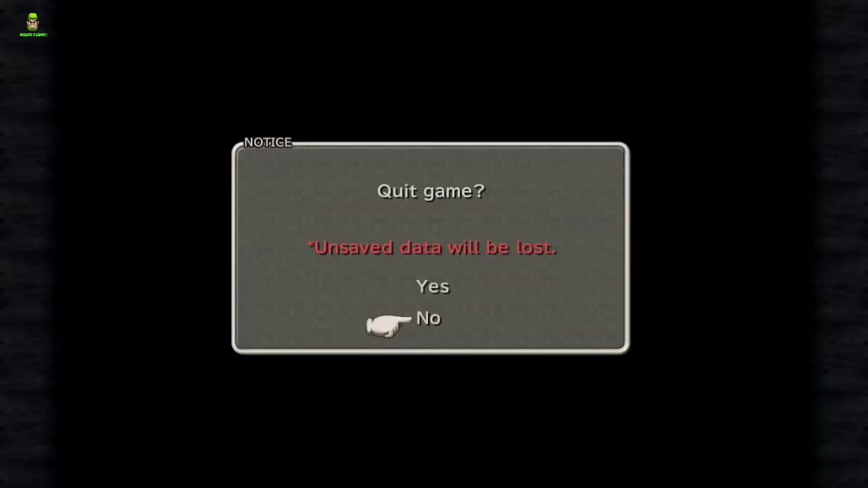
pyautogui.press('Up')
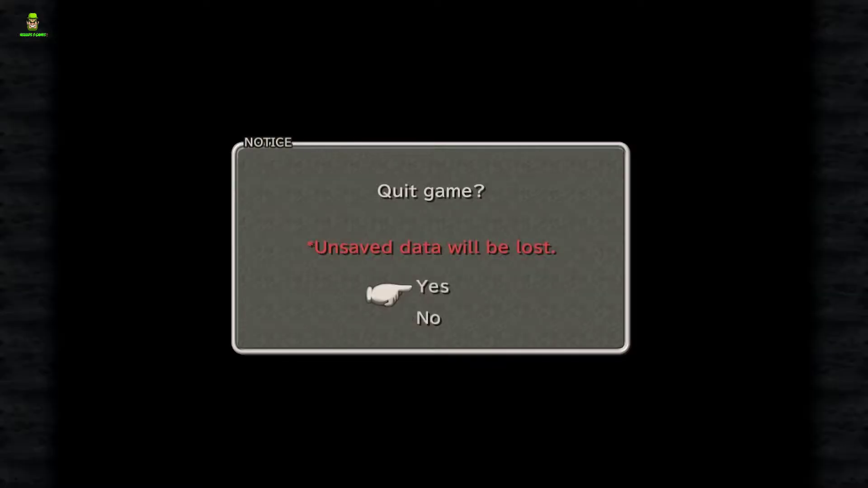
pyautogui.press('Return')
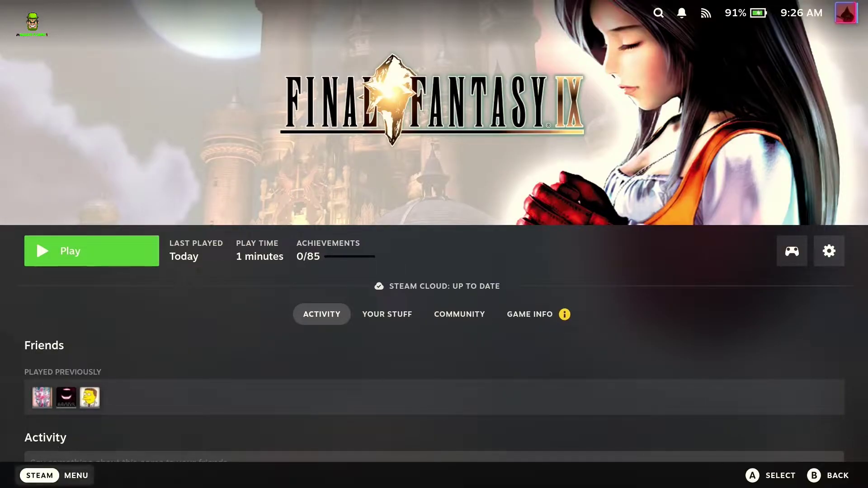
# - Switch to Desktop Mode via the power options and start the desktop Steam client
pyautogui.click(39, 475)
pyautogui.click(62, 363)
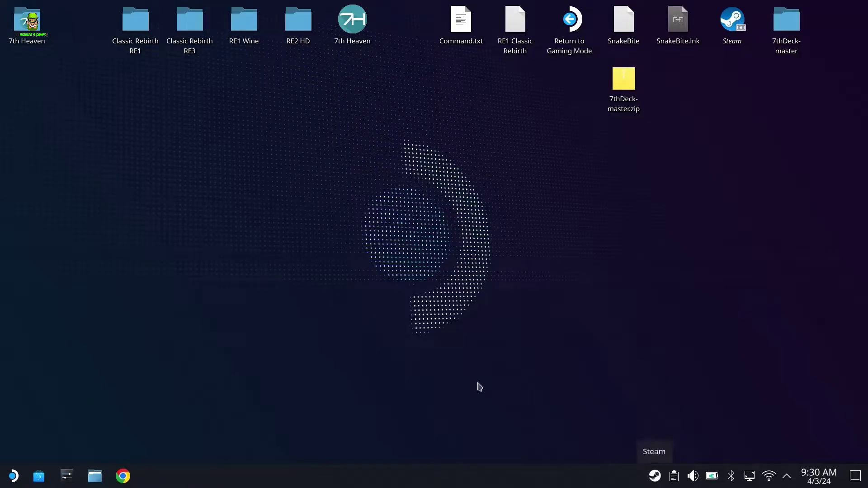
pyautogui.click(741, 40)
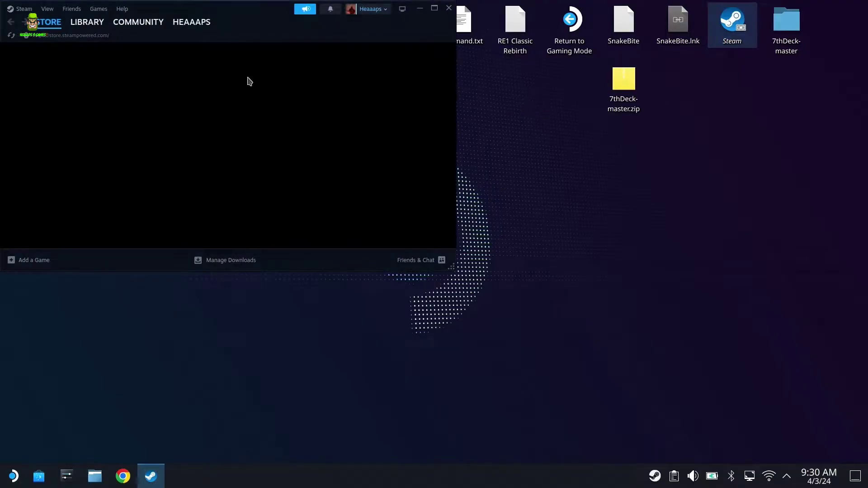
# - Show Final Fantasy IX's page in the desktop Steam library with the window maximized
pyautogui.click(98, 11)
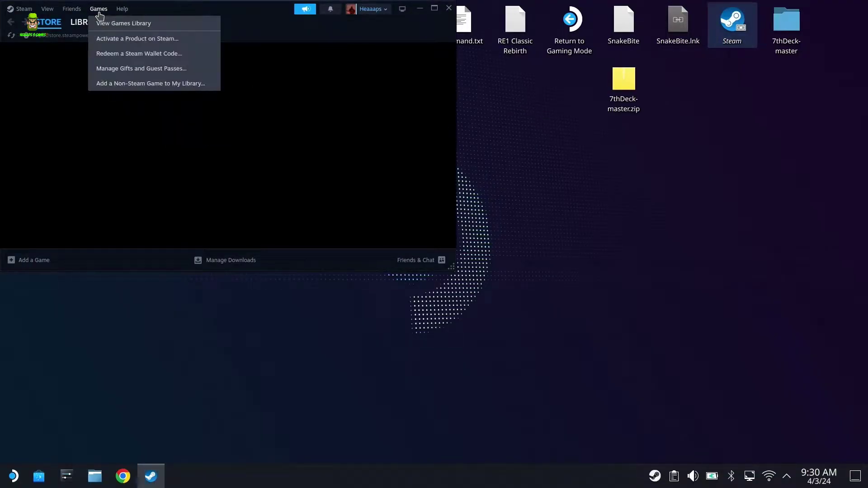
pyautogui.click(119, 23)
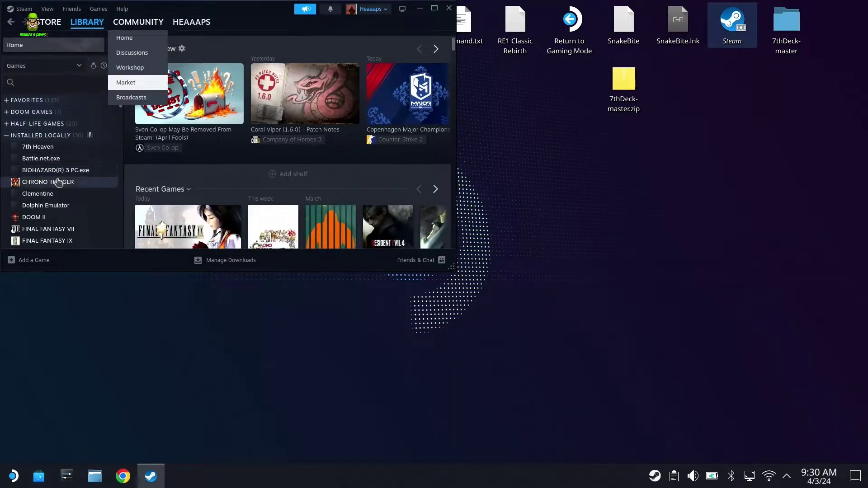
pyautogui.click(63, 242)
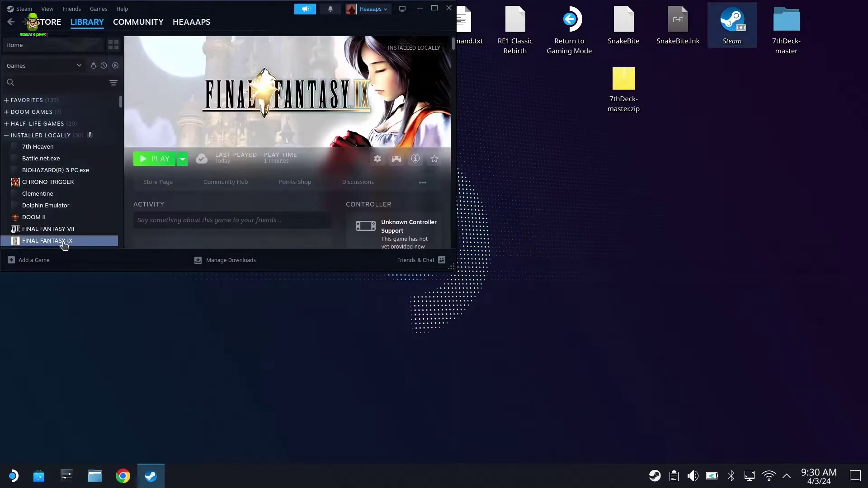
pyautogui.click(441, 9)
# - Browse Final Fantasy IX's installed files from Properties, closing the 7thDeck-master tab and the dialog
pyautogui.rightClick(64, 244)
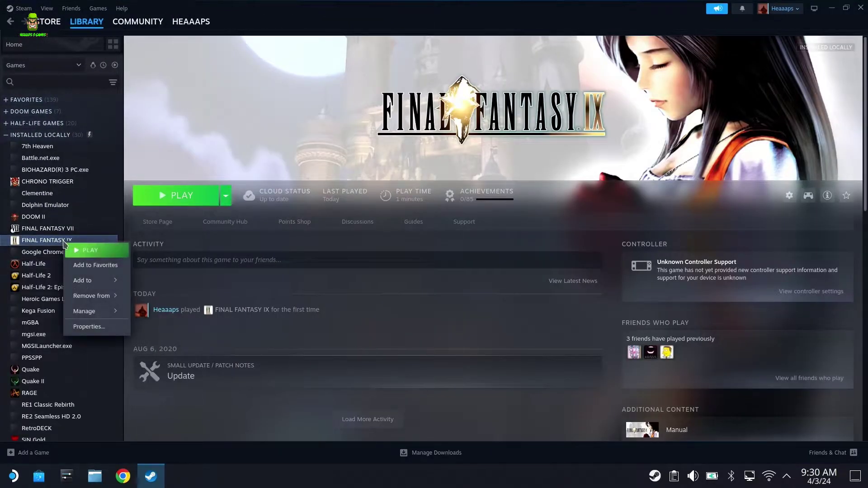
pyautogui.click(101, 329)
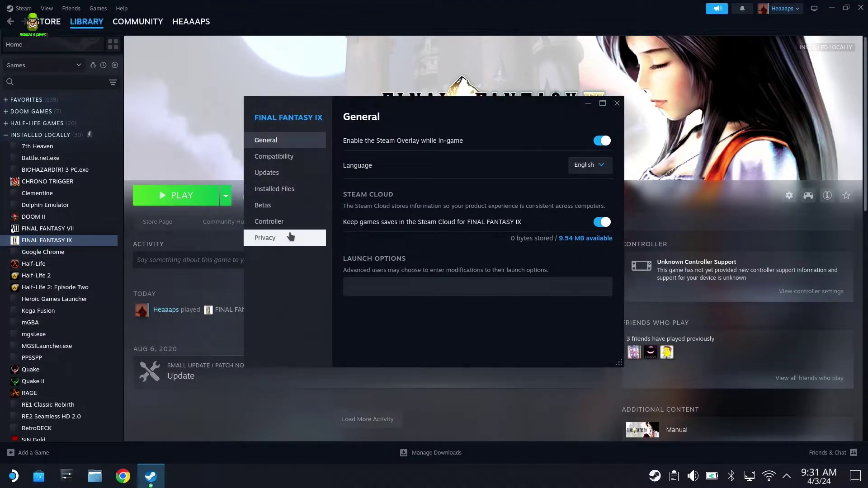
pyautogui.click(270, 190)
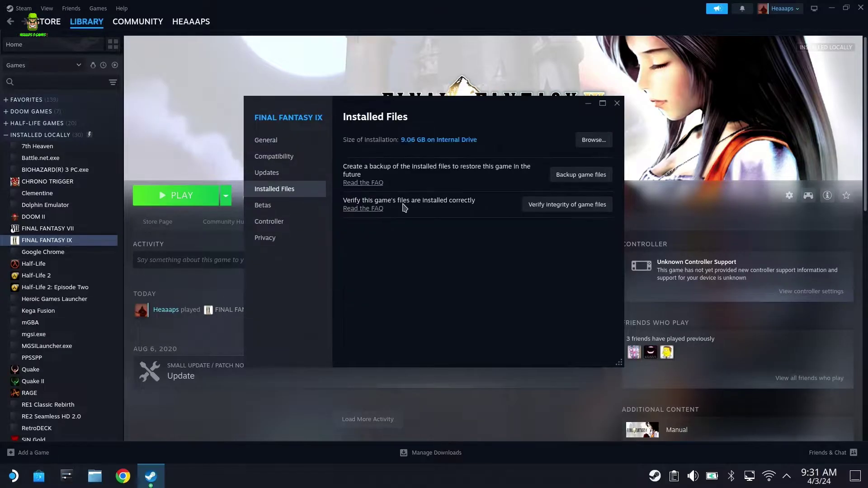
pyautogui.click(592, 141)
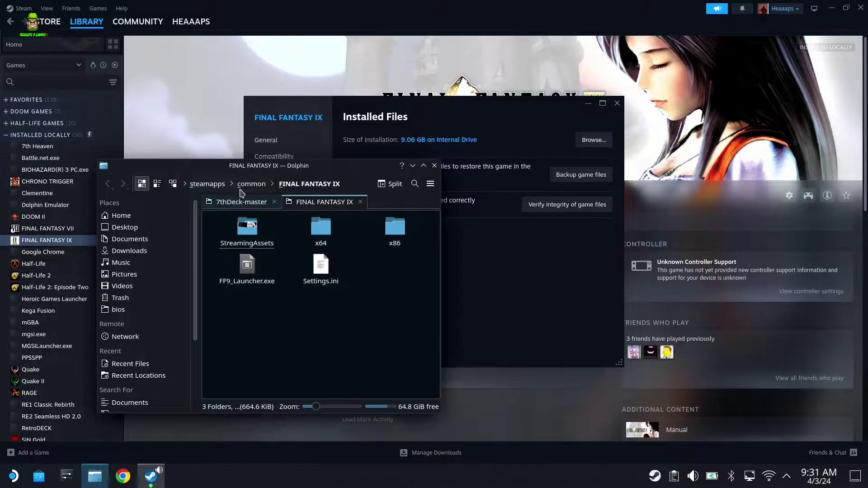
pyautogui.click(274, 202)
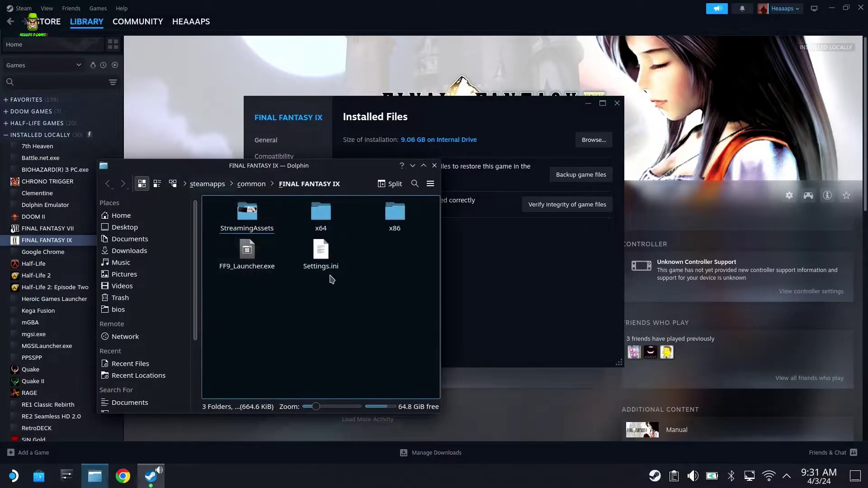
pyautogui.click(618, 105)
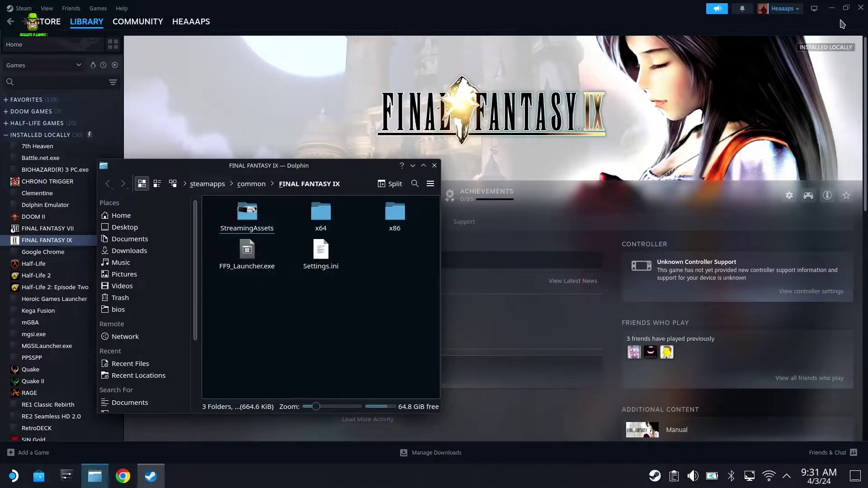
# - Close Steam, move the file manager aside, and search Google for 'moguri'
pyautogui.click(861, 10)
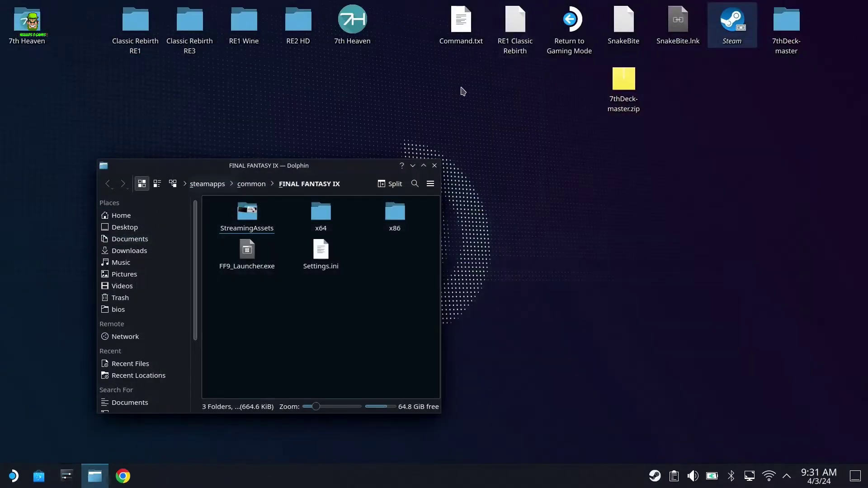
pyautogui.moveTo(310, 166); pyautogui.dragTo(719, 150)
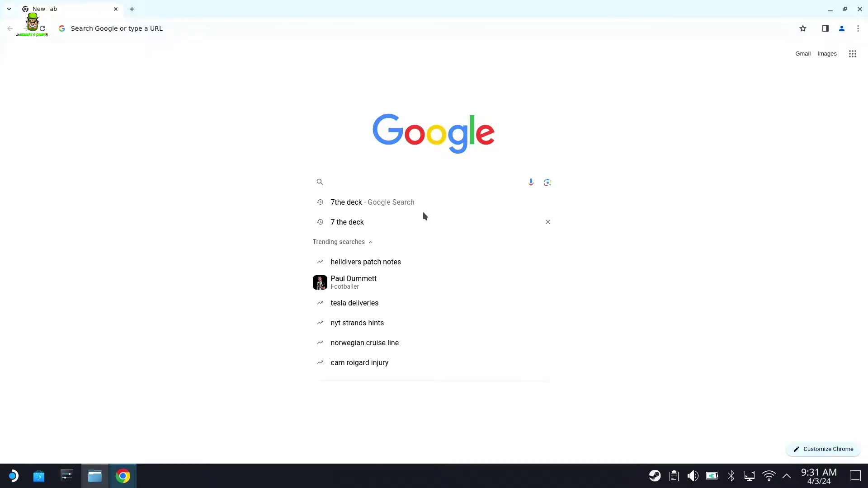
pyautogui.write('moguri mod')
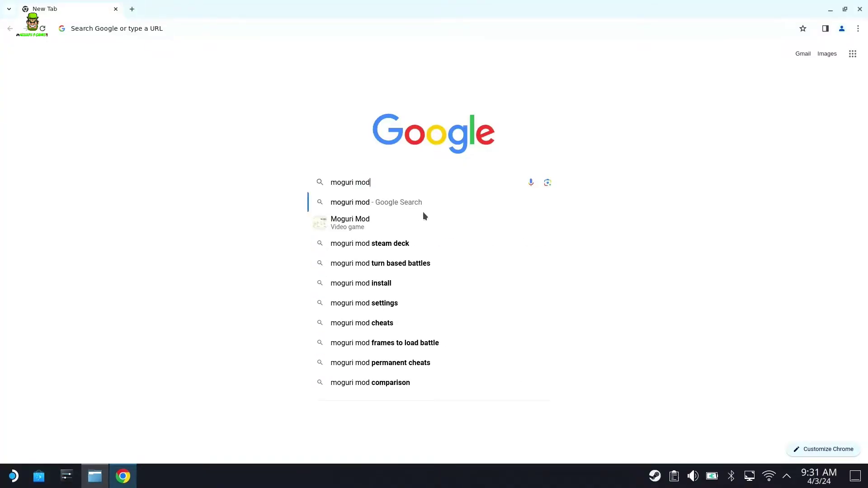
pyautogui.press('Return')
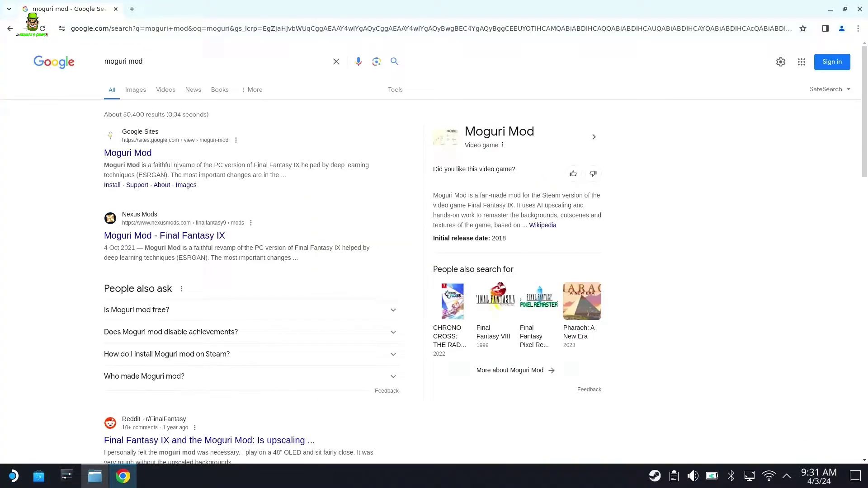
# - Open the Moguri Mod website result and go to its INSTALL page
pyautogui.click(127, 152)
pyautogui.scroll(-3, 696, 251)
pyautogui.scroll(3, 695, 250)
pyautogui.click(722, 53)
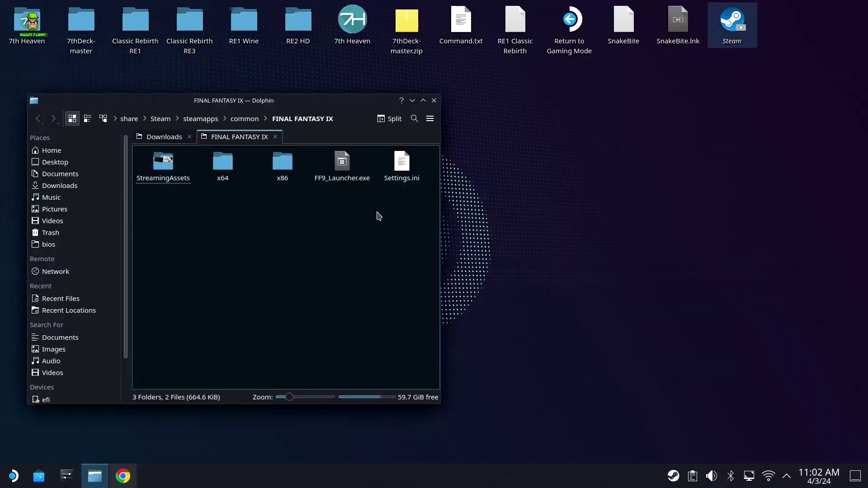
# - Move the MoguriMod zip from Downloads into the FINAL FANTASY IX folder
pyautogui.click(164, 136)
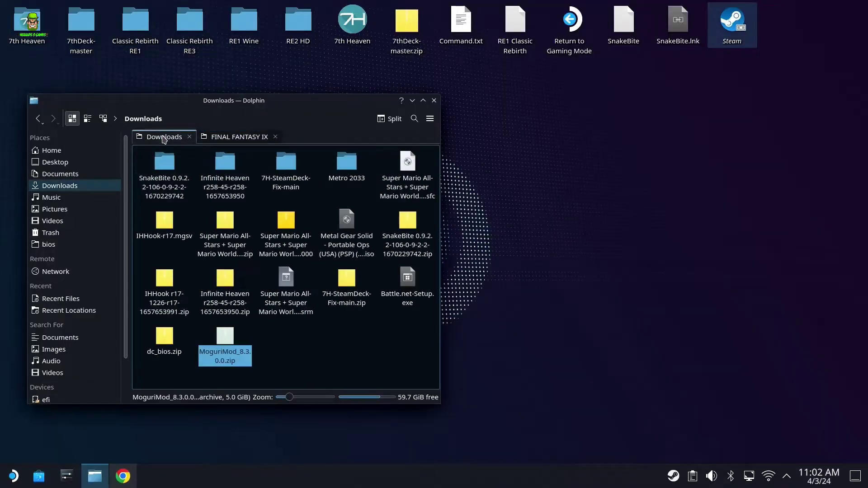
pyautogui.rightClick(227, 358)
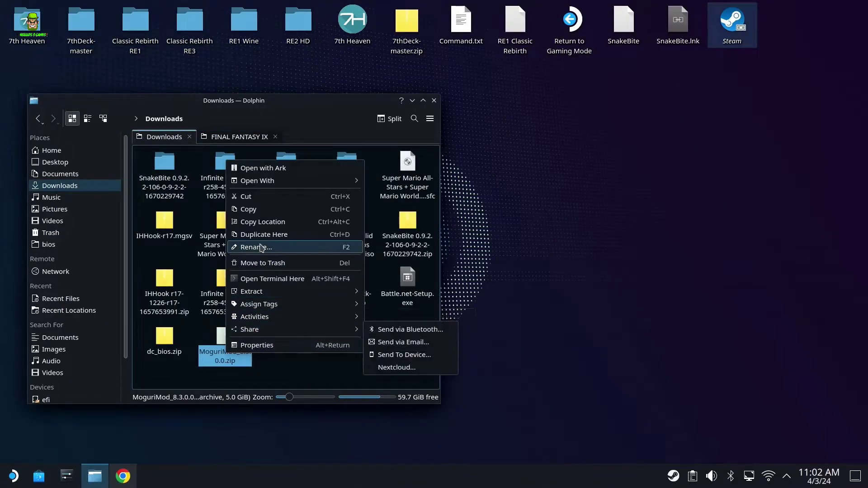
pyautogui.click(247, 197)
pyautogui.click(248, 137)
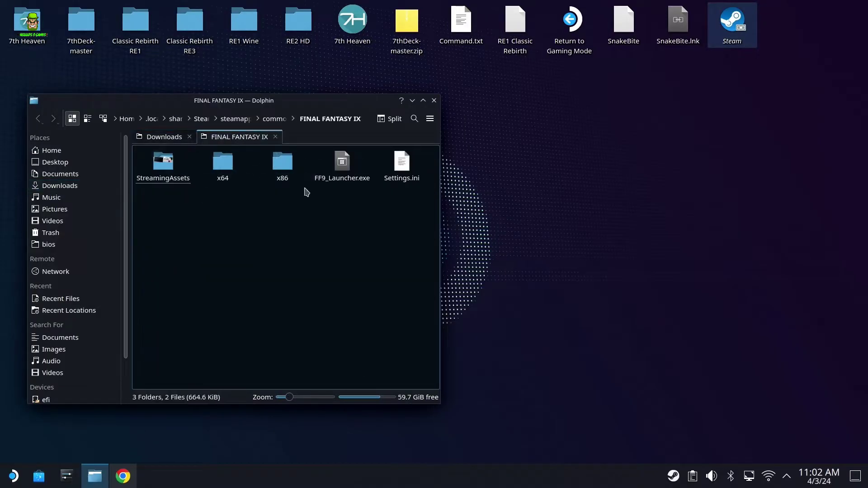
pyautogui.rightClick(244, 257)
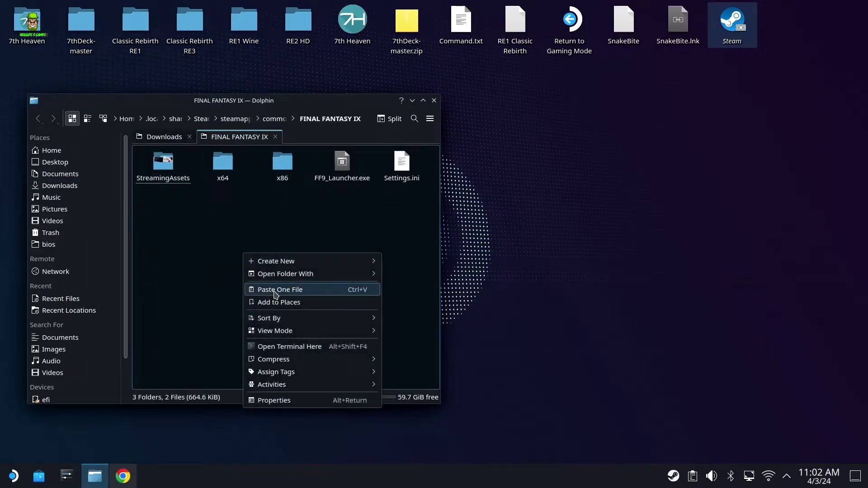
pyautogui.click(325, 287)
# - Extract the Moguri Mod zip here, then move the zip to the Trash
pyautogui.rightClick(166, 218)
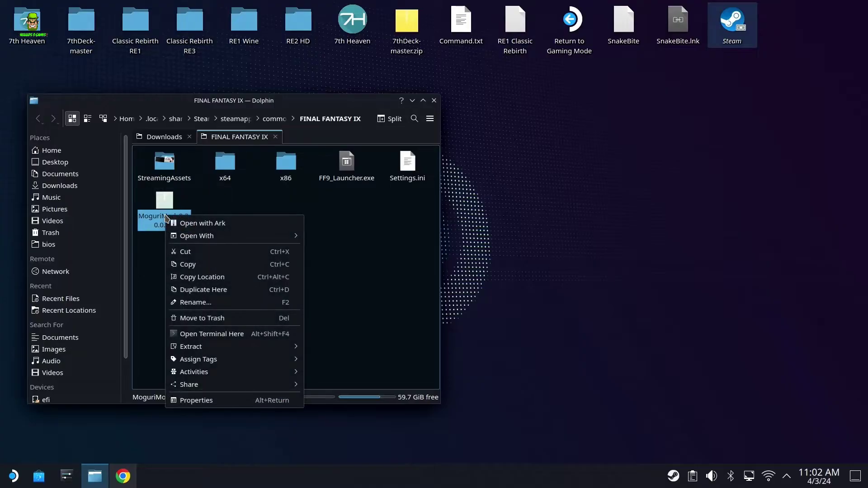
pyautogui.moveTo(231, 351)
pyautogui.click(347, 347)
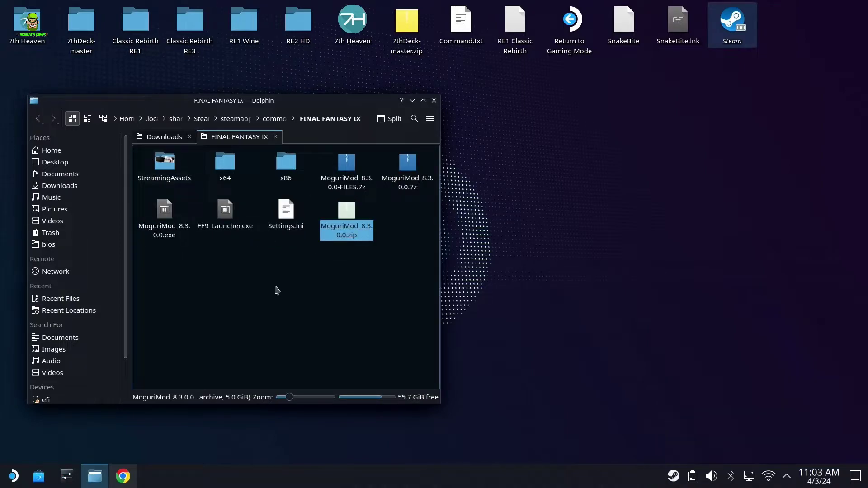
pyautogui.rightClick(346, 247)
pyautogui.click(346, 247)
pyautogui.rightClick(348, 221)
pyautogui.click(384, 321)
# - Check the extracted MoguriMod_8.3.0.0.exe and its two 7z archives, then minimize Dolphin
pyautogui.click(210, 273)
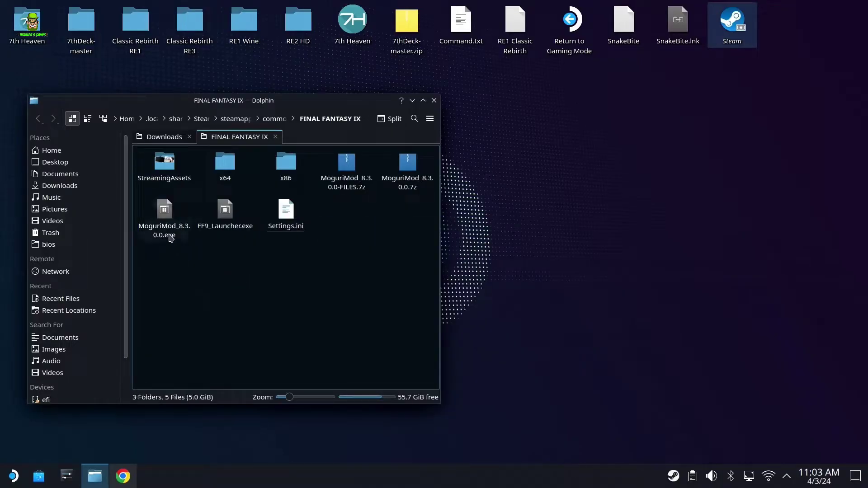
pyautogui.click(183, 239)
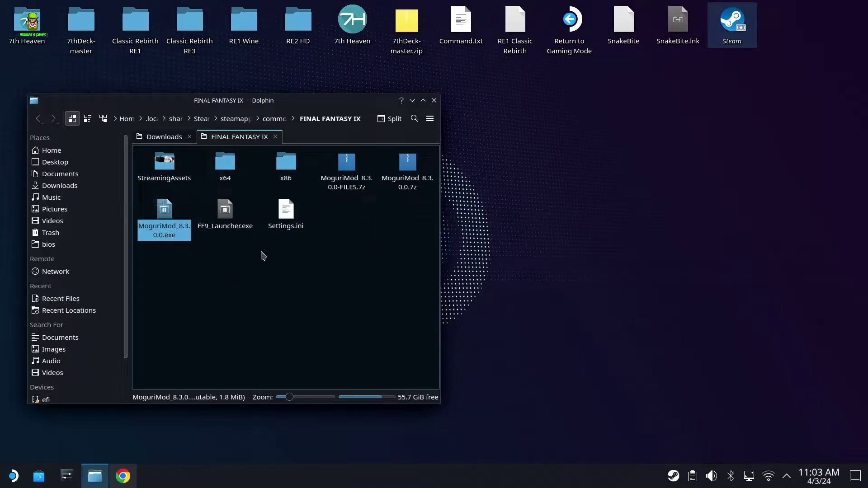
pyautogui.click(362, 183)
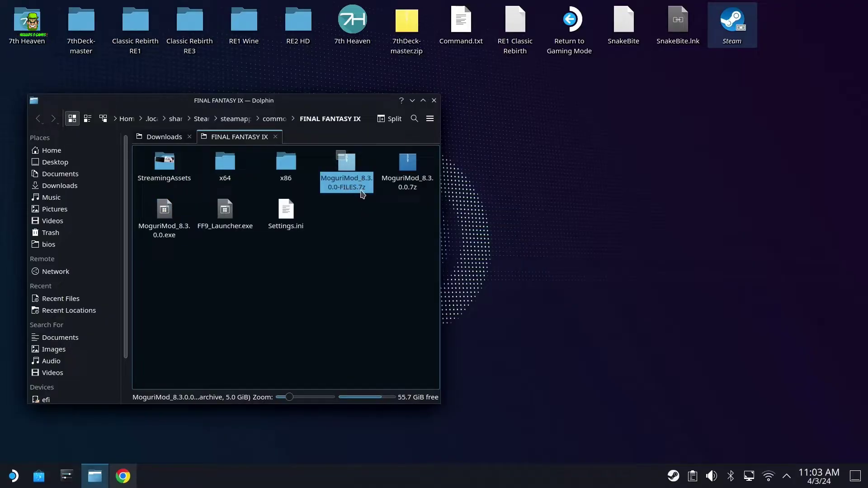
pyautogui.click(409, 183)
pyautogui.click(375, 218)
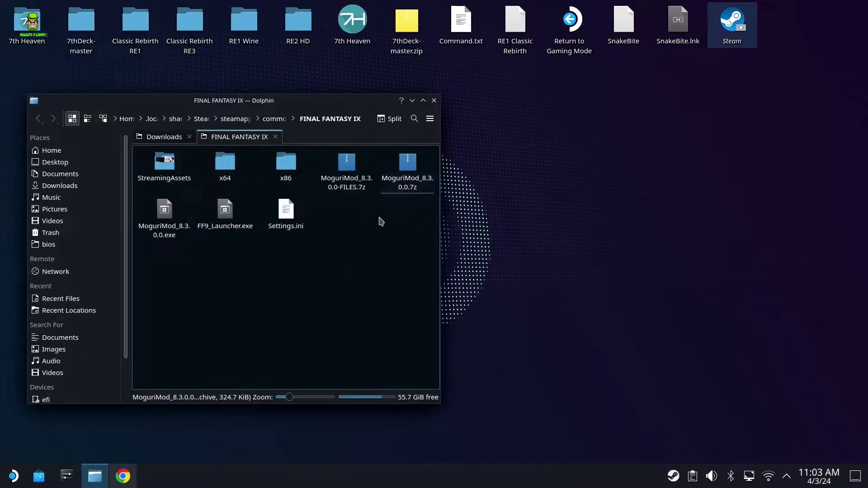
pyautogui.click(351, 181)
pyautogui.click(405, 183)
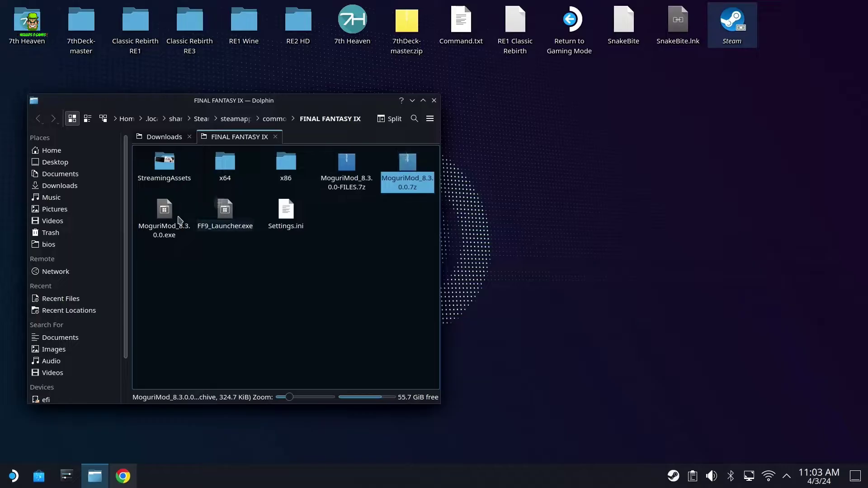
pyautogui.click(238, 289)
pyautogui.click(165, 228)
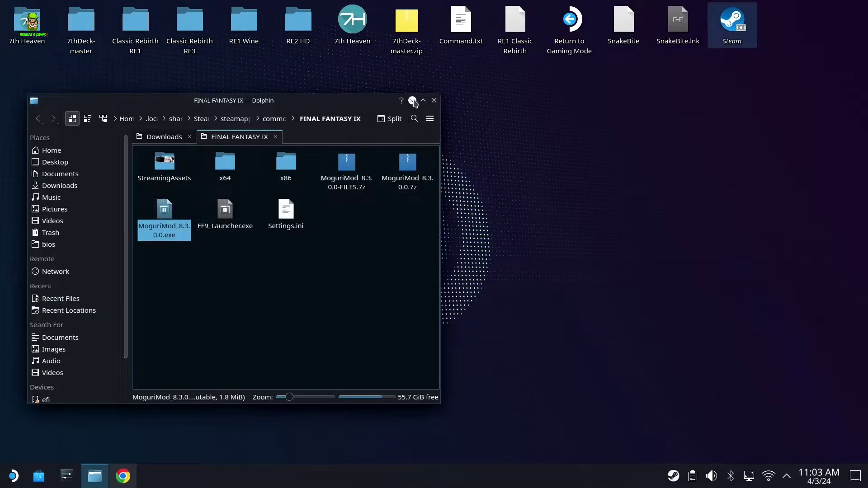
pyautogui.click(412, 100)
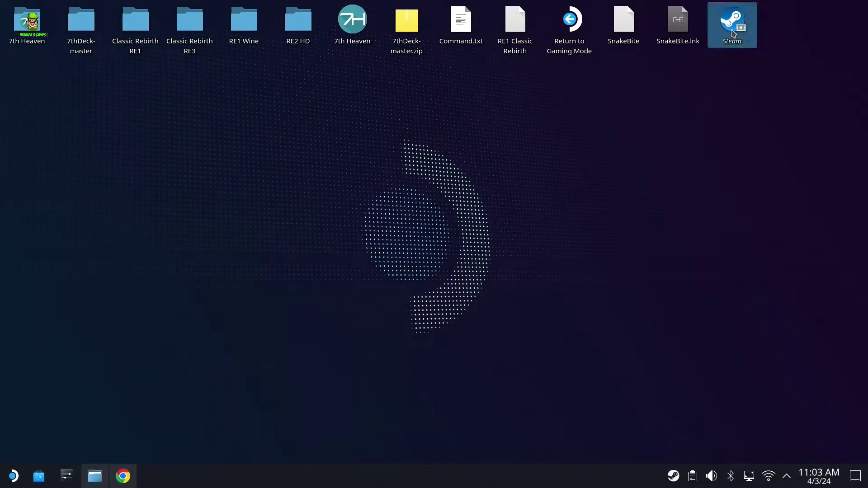
# - Add MoguriMod_8.3.0.0.exe to the Steam library through Games > Add a Non-Steam Game
pyautogui.click(733, 33)
pyautogui.click(98, 9)
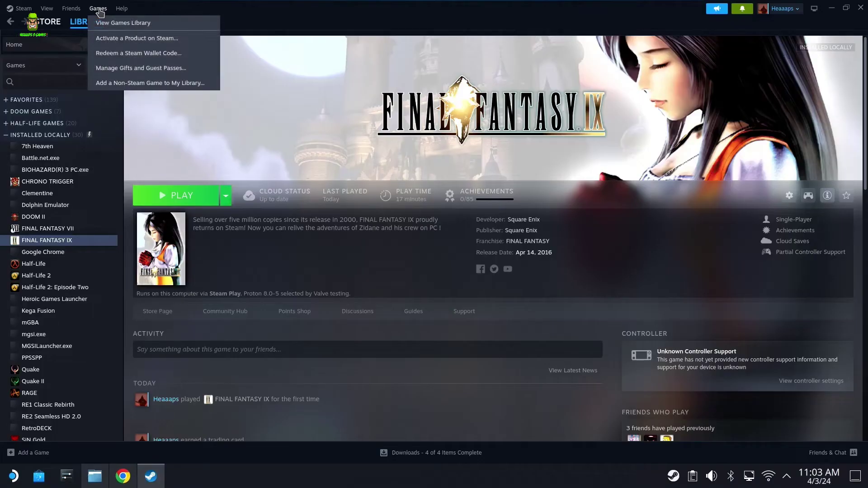
pyautogui.click(149, 83)
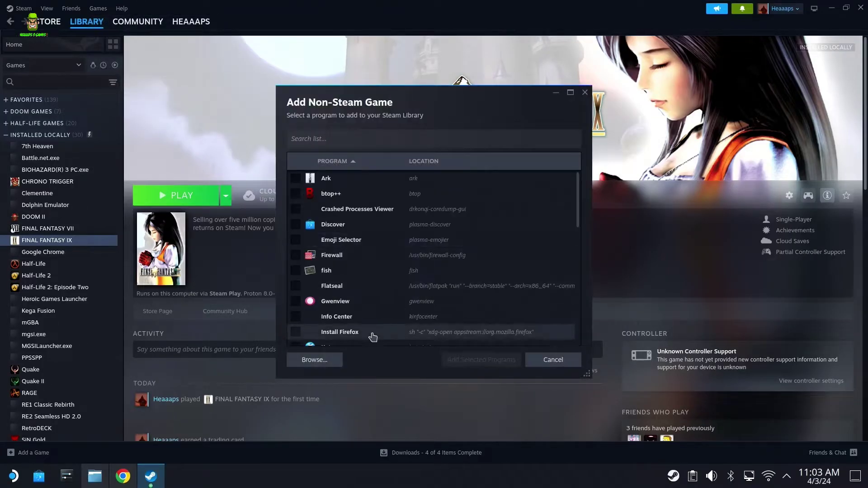
pyautogui.click(315, 360)
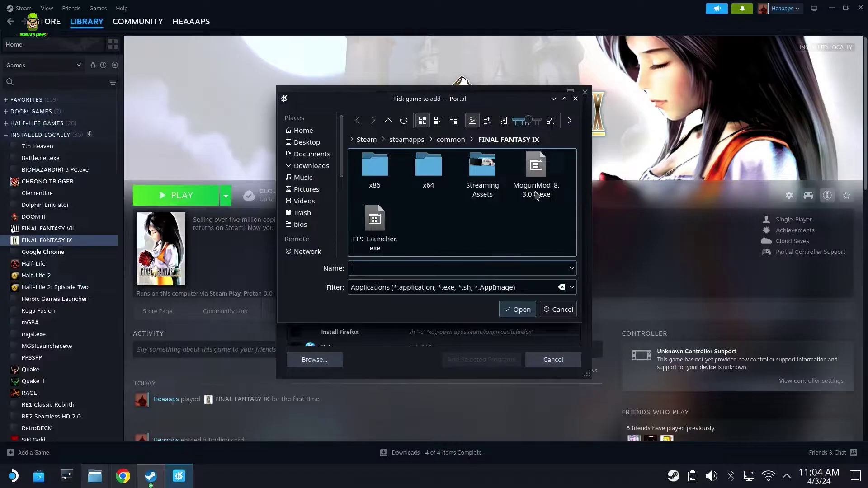
pyautogui.click(552, 189)
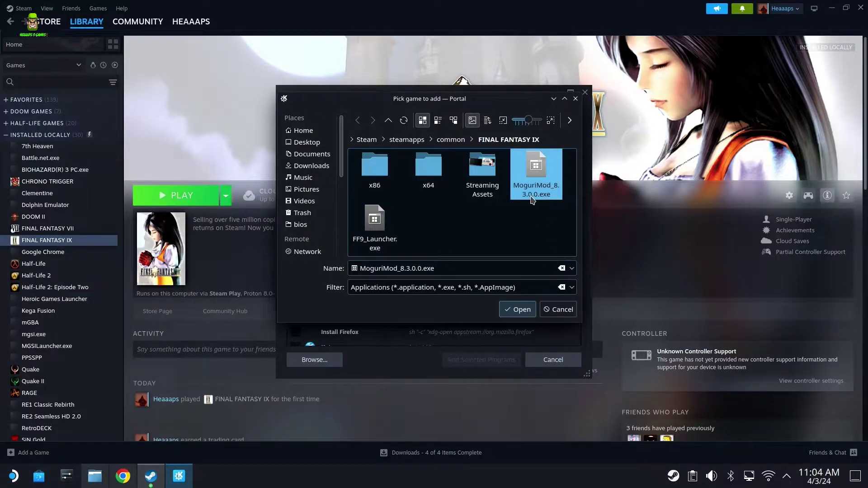
pyautogui.press('Return')
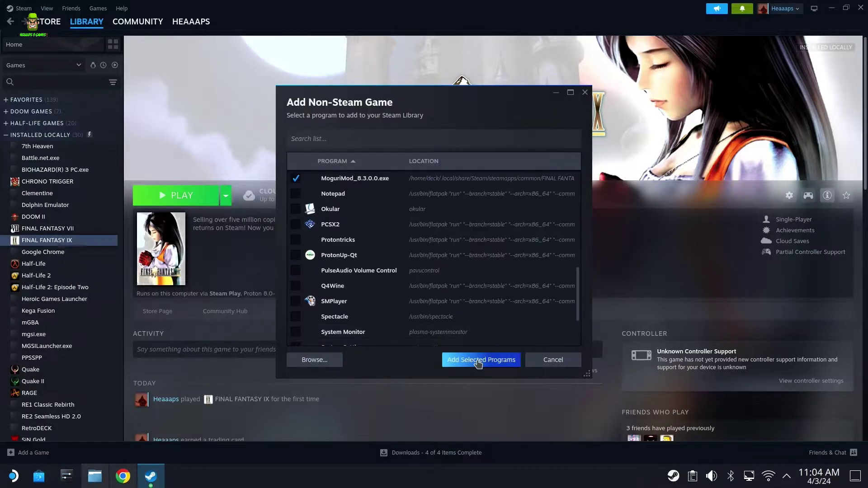
pyautogui.click(482, 360)
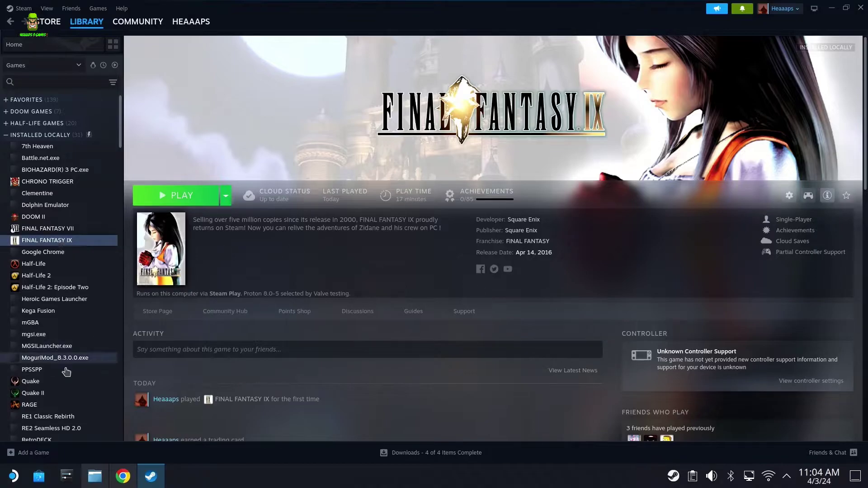
# - Force Proton 7.0-6 as the compatibility tool in the MoguriMod_8.3.0.0.exe shortcut's Properties
pyautogui.click(55, 358)
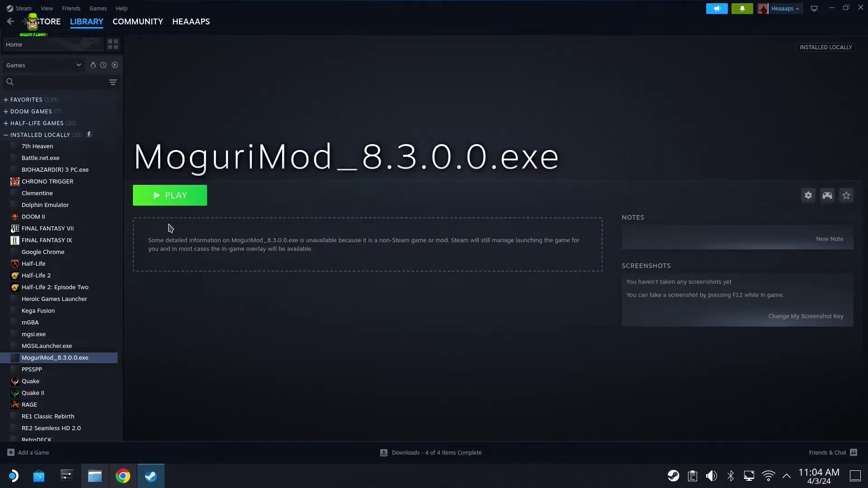
pyautogui.rightClick(54, 359)
pyautogui.click(91, 445)
pyautogui.click(271, 158)
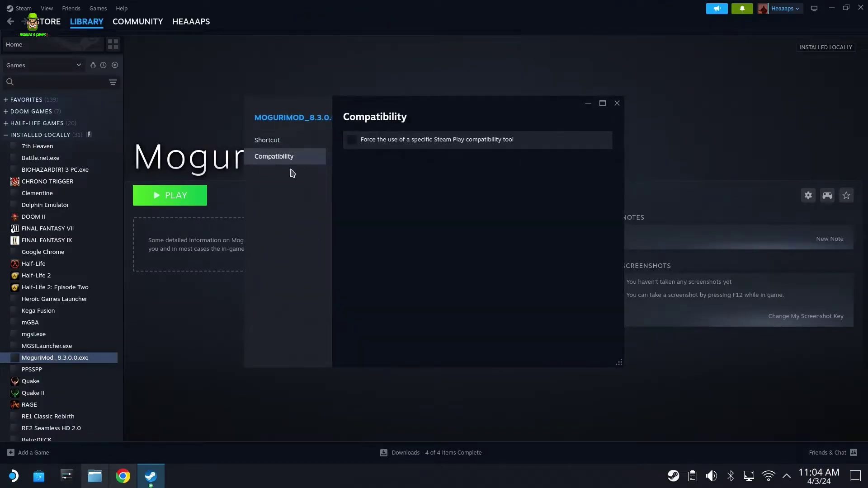
pyautogui.click(435, 146)
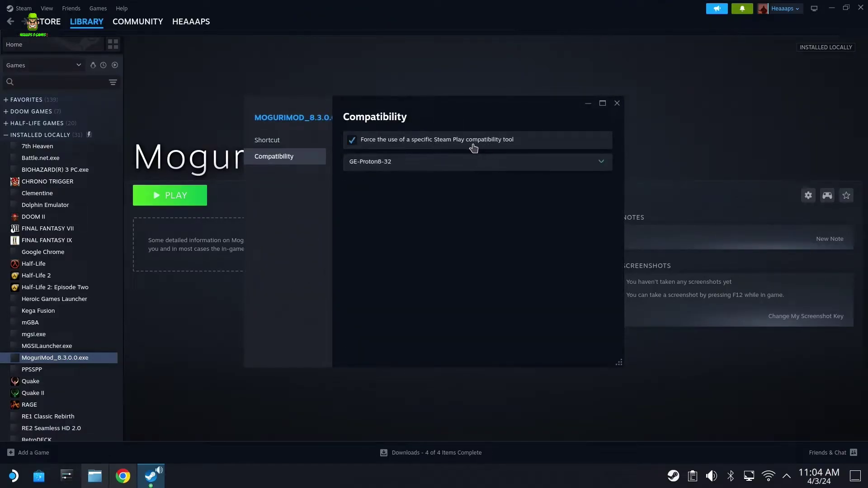
pyautogui.click(388, 161)
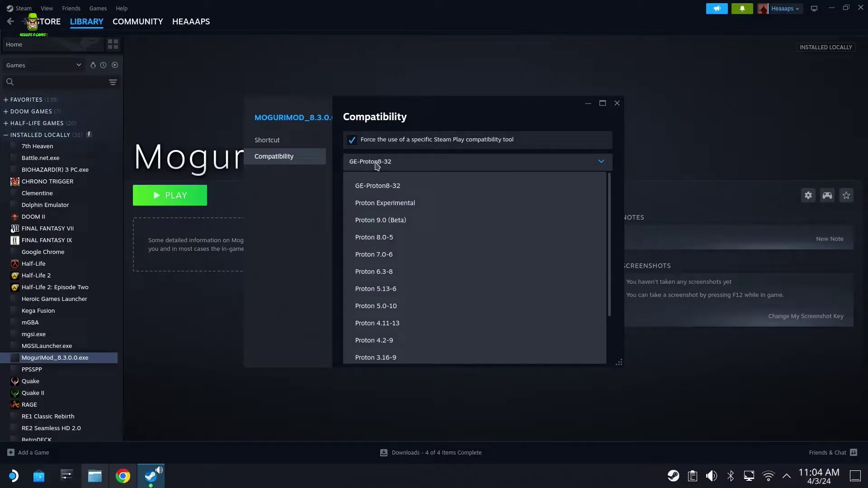
pyautogui.click(386, 257)
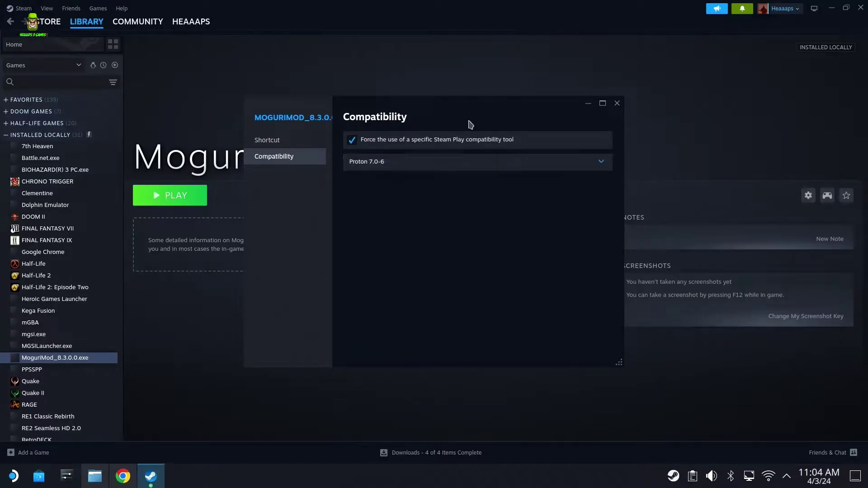
pyautogui.click(352, 141)
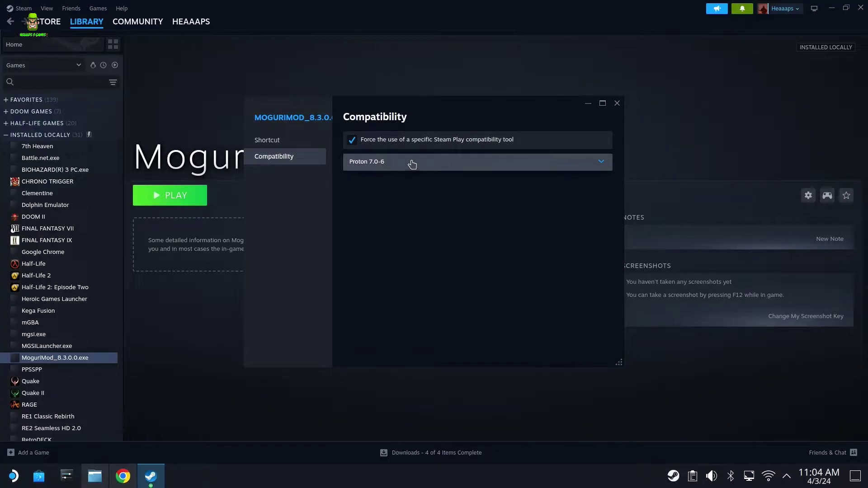
pyautogui.click(617, 103)
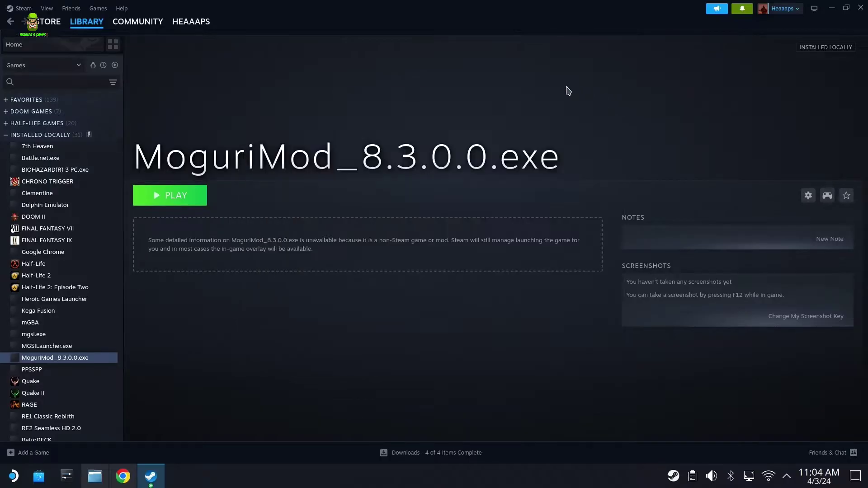
# - Launch the Moguri Mod installer and advance to the installation folder page
pyautogui.click(174, 195)
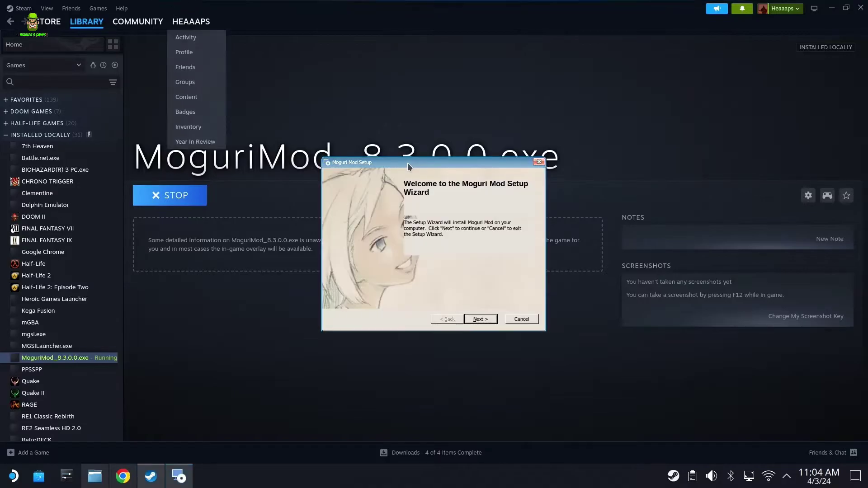
pyautogui.click(480, 319)
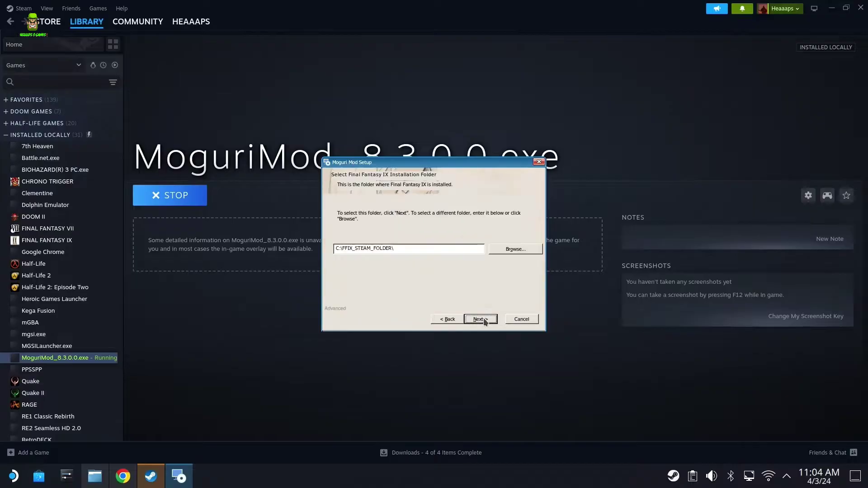
pyautogui.click(425, 248)
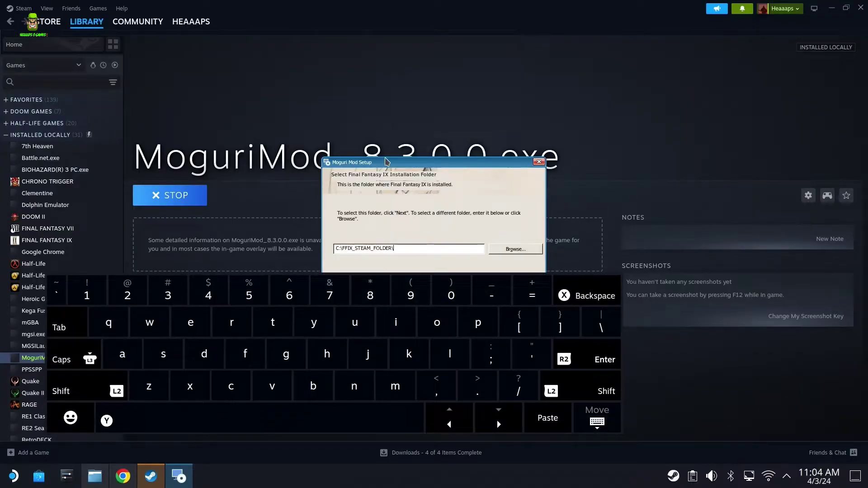
# - Delete the default C:\FFIX_STEAM_FOLDER\ path and bring the Dolphin window back up
pyautogui.moveTo(386, 161); pyautogui.dragTo(403, 101)
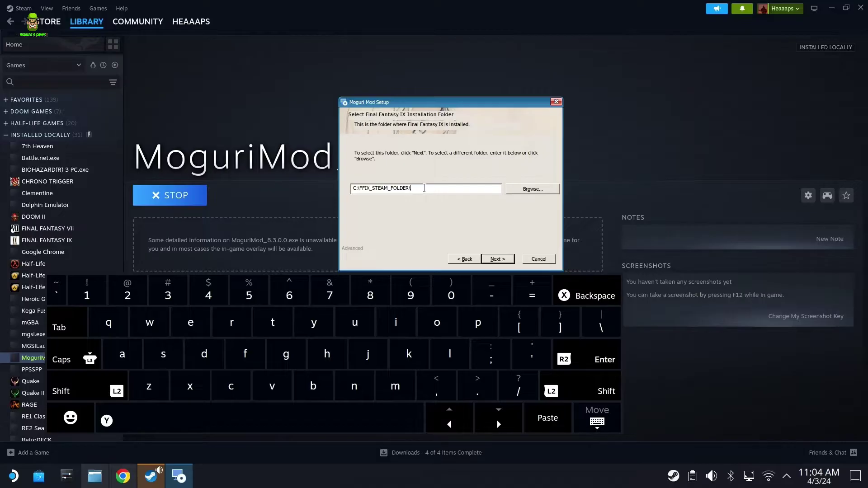
pyautogui.moveTo(424, 188); pyautogui.dragTo(307, 186)
pyautogui.press('BackSpace')
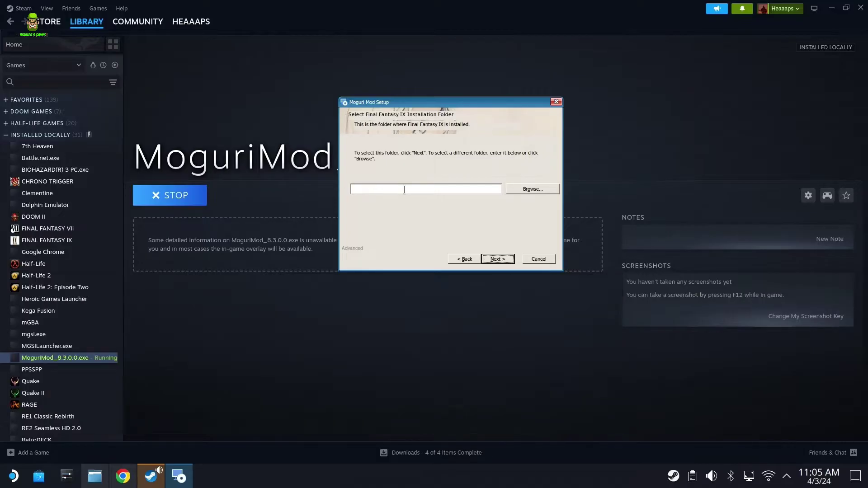
pyautogui.click(95, 476)
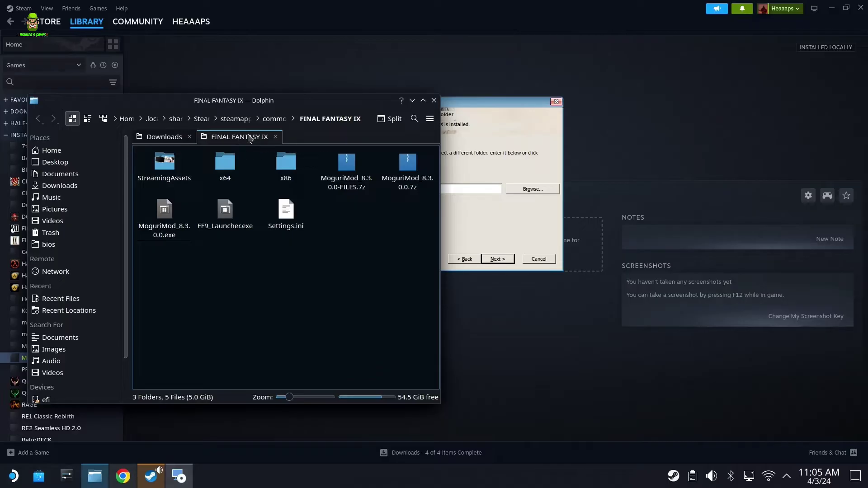
# - Copy the FINAL FANTASY IX folder's full path from Dolphin's location bar
pyautogui.click(367, 118)
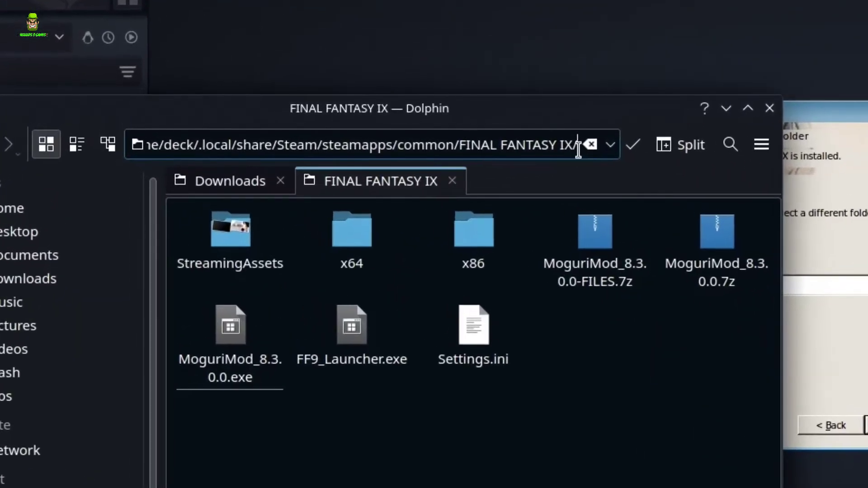
pyautogui.moveTo(577, 146); pyautogui.dragTo(12, 145)
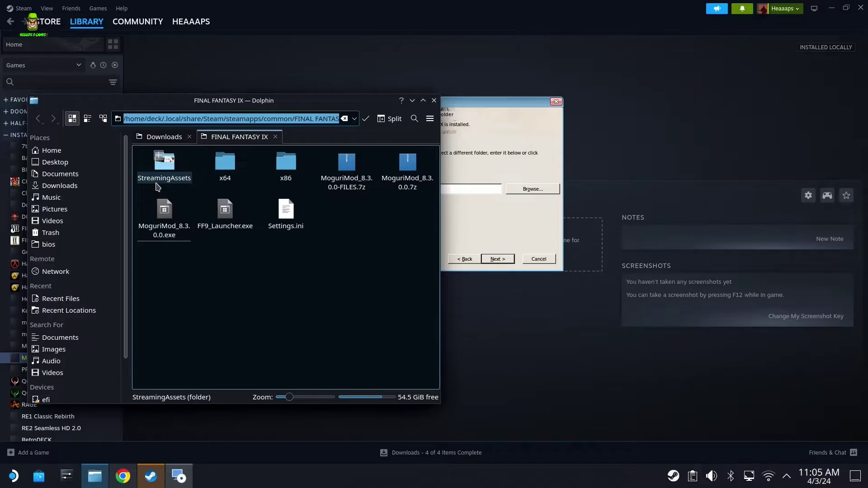
pyautogui.rightClick(193, 119)
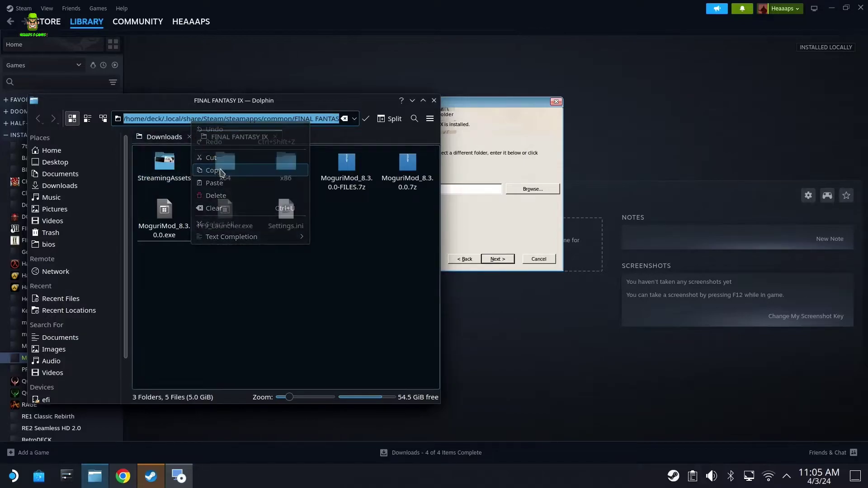
pyautogui.click(226, 172)
# - Paste the copied path into the Moguri setup's installation folder field
pyautogui.click(403, 176)
pyautogui.rightClick(366, 187)
pyautogui.click(382, 220)
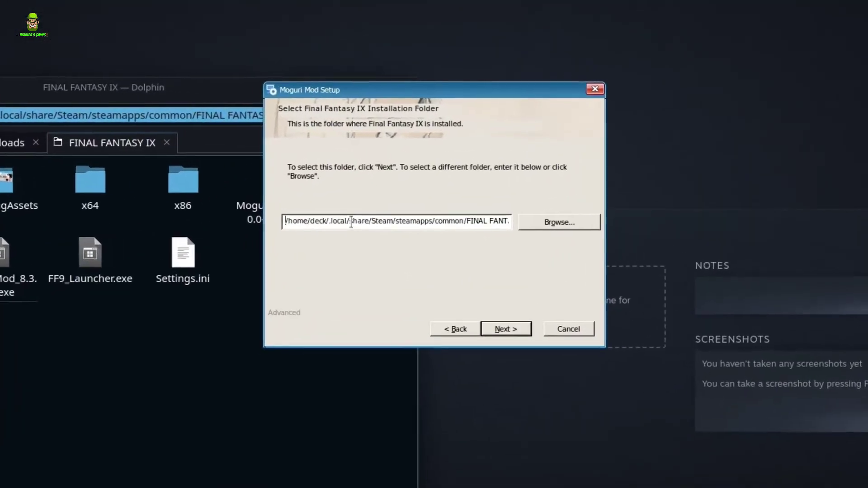
# - Check that the pasted installation path ends at common/FINAL FANTASY IX
pyautogui.press('Right')
pyautogui.press('Right')
pyautogui.press('Right')
pyautogui.press('Right')
pyautogui.press('Right')
pyautogui.press('Right')
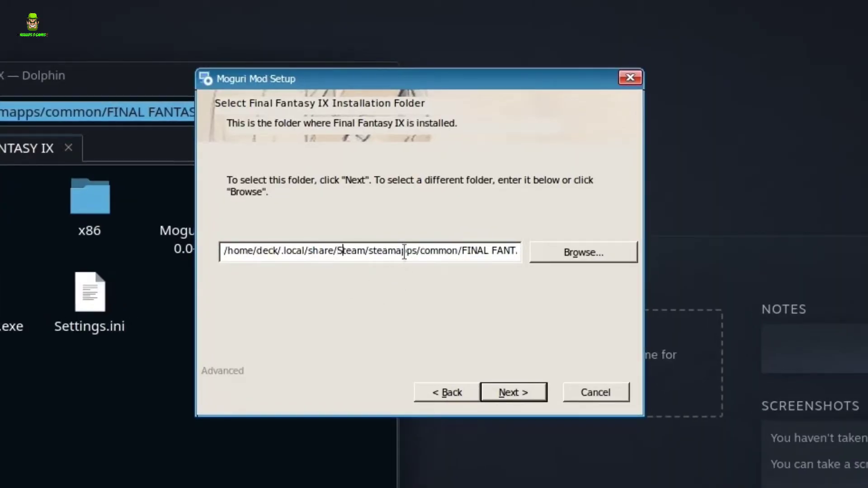
pyautogui.click(520, 254)
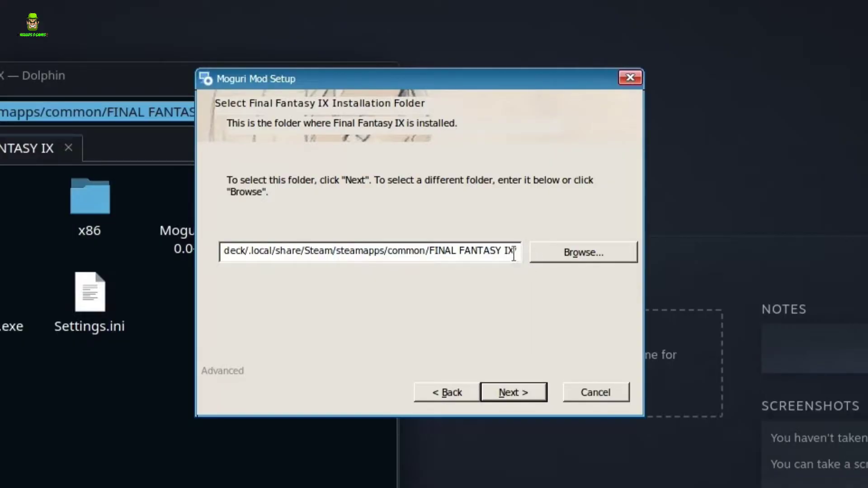
# - Keep the FINAL FANTASY IX install folder, install the Moguri Mod, then finish the setup wizard
pyautogui.click(496, 391)
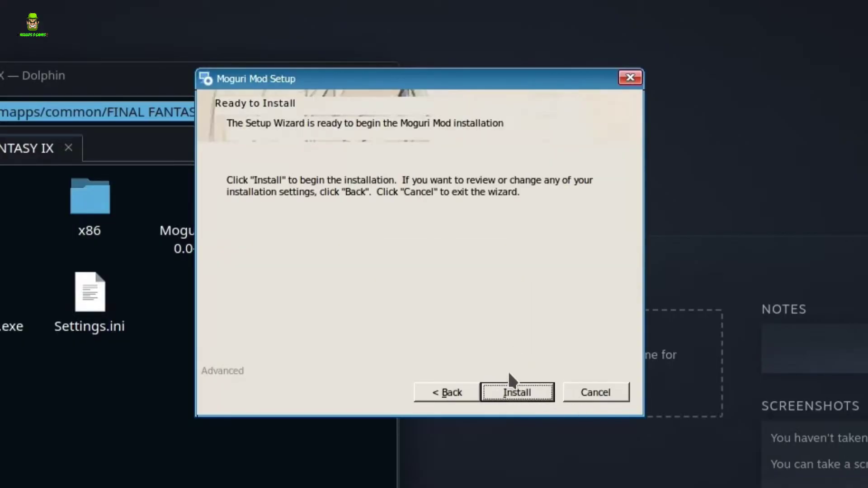
pyautogui.click(508, 392)
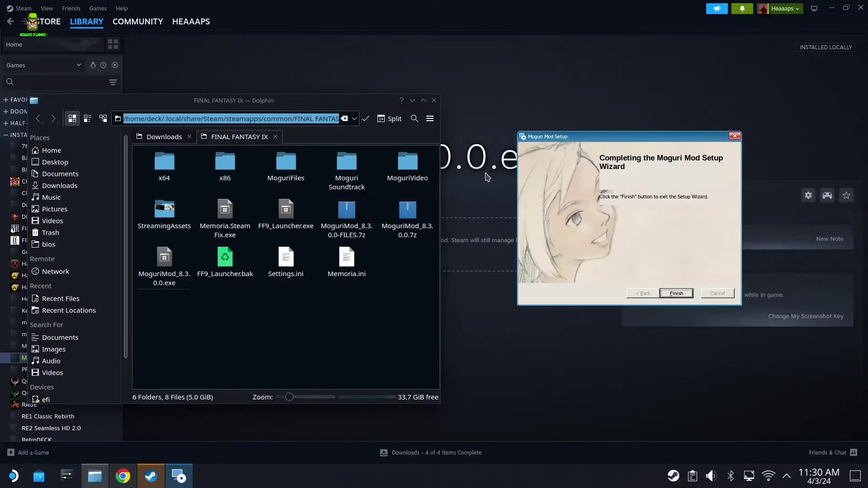
pyautogui.click(676, 294)
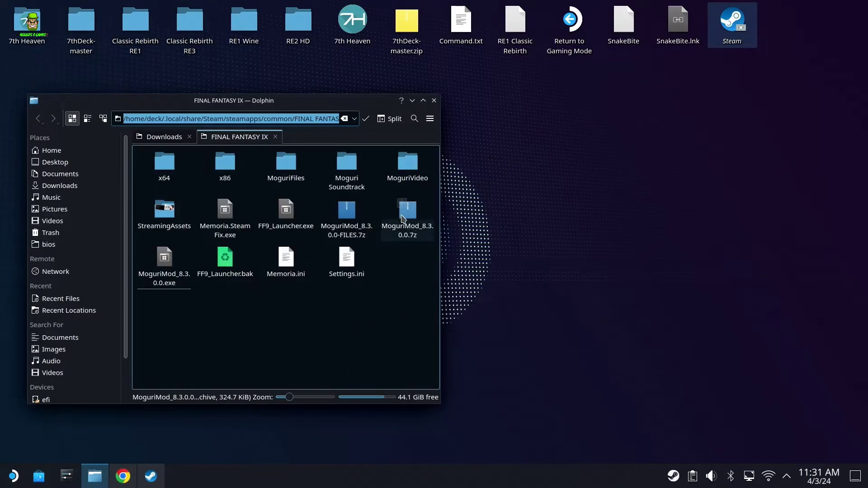
# - Delete the MoguriMod_8.3.0.0-FILES.7z archive and the MoguriMod_8.3.0.0.exe installer from the game folder
pyautogui.click(362, 228)
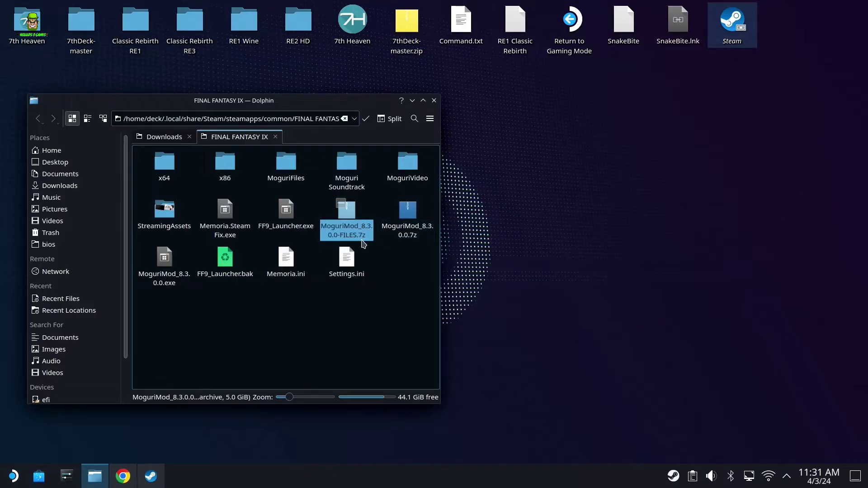
pyautogui.press('Delete')
pyautogui.press('Delete')
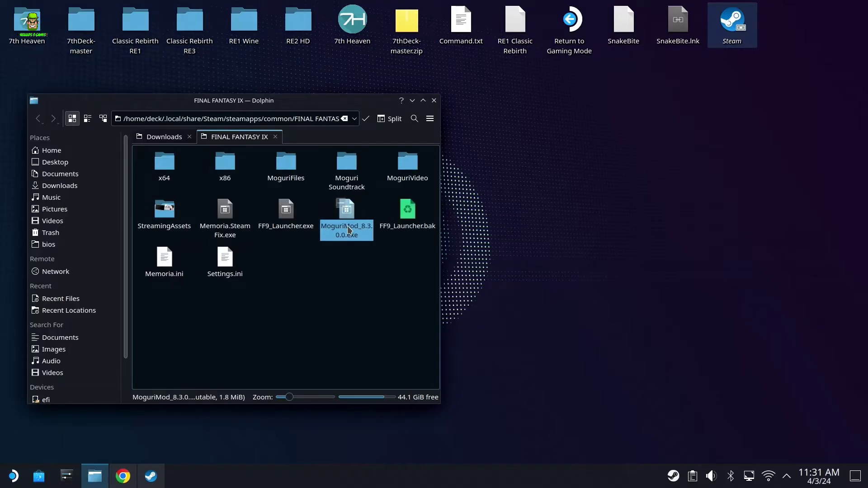
pyautogui.moveTo(348, 230); pyautogui.dragTo(296, 175)
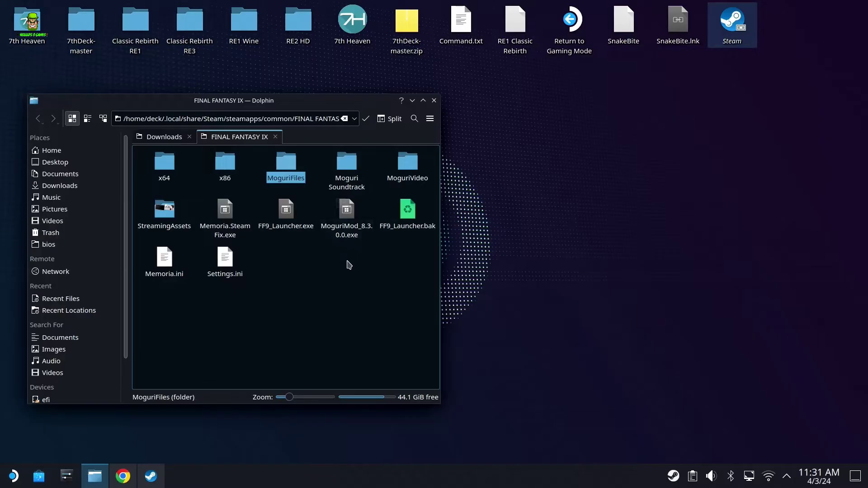
pyautogui.click(346, 214)
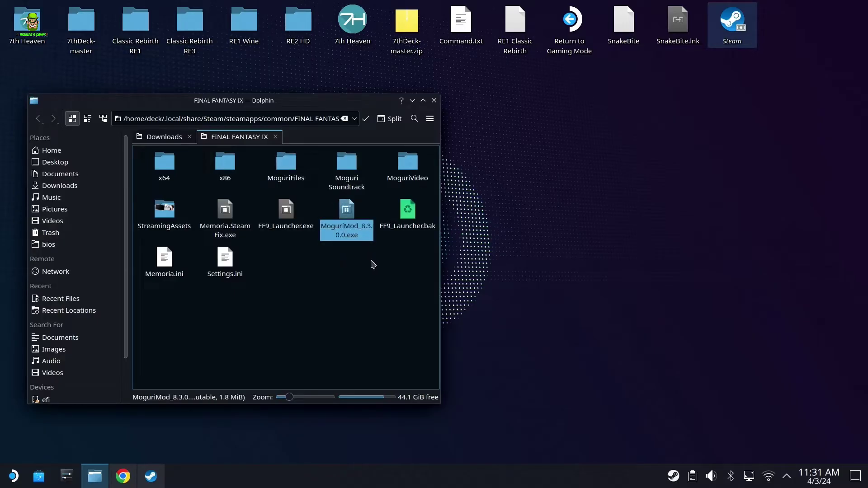
pyautogui.press('Delete')
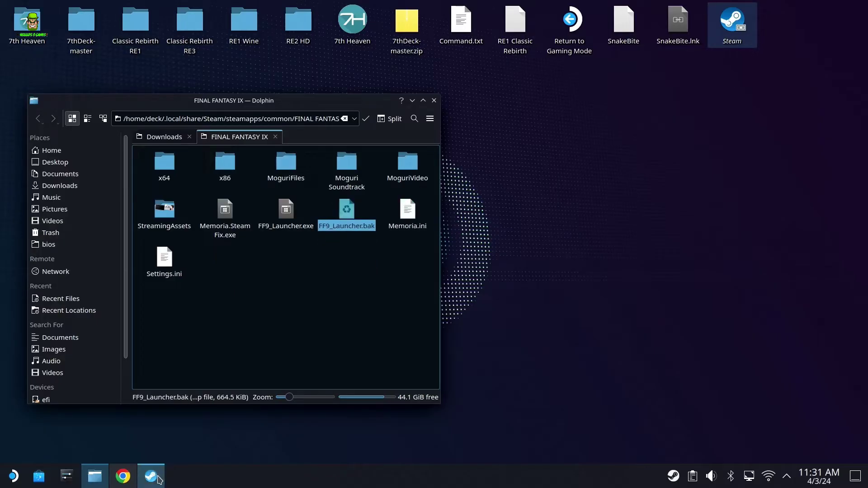
# - In the maximized Steam library, remove the MoguriMod_8.3.0.0.exe non-Steam entry through Manage
pyautogui.click(151, 476)
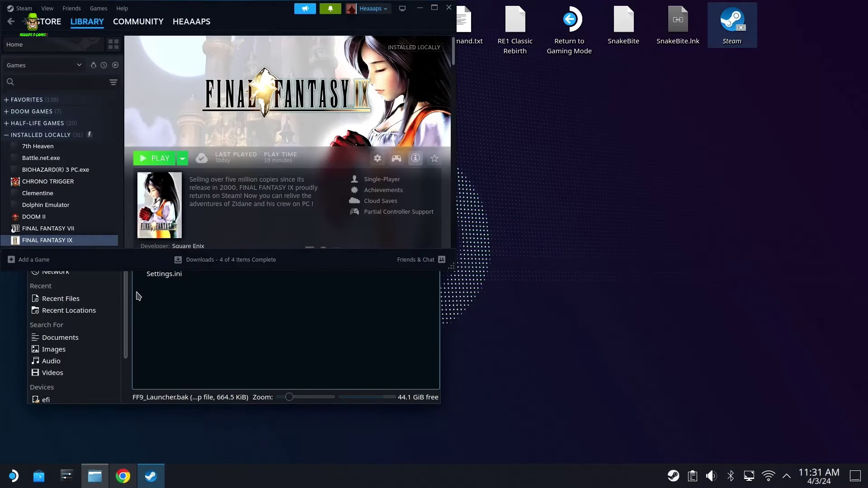
pyautogui.click(434, 8)
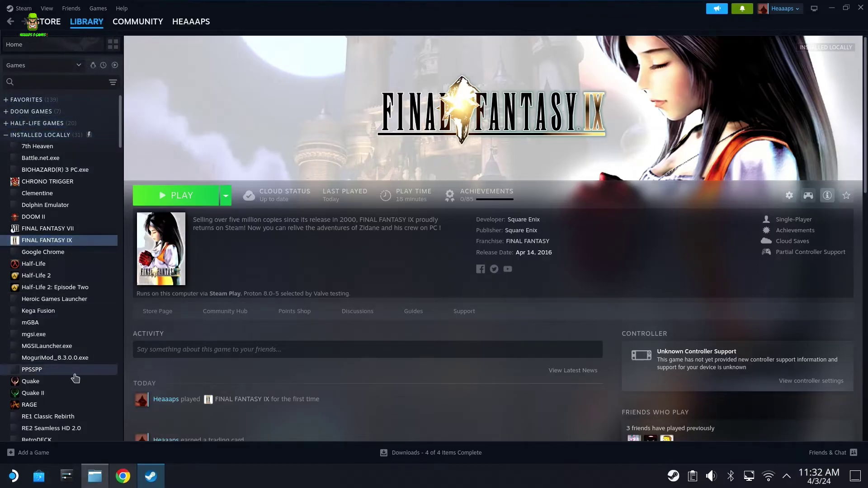
pyautogui.click(47, 359)
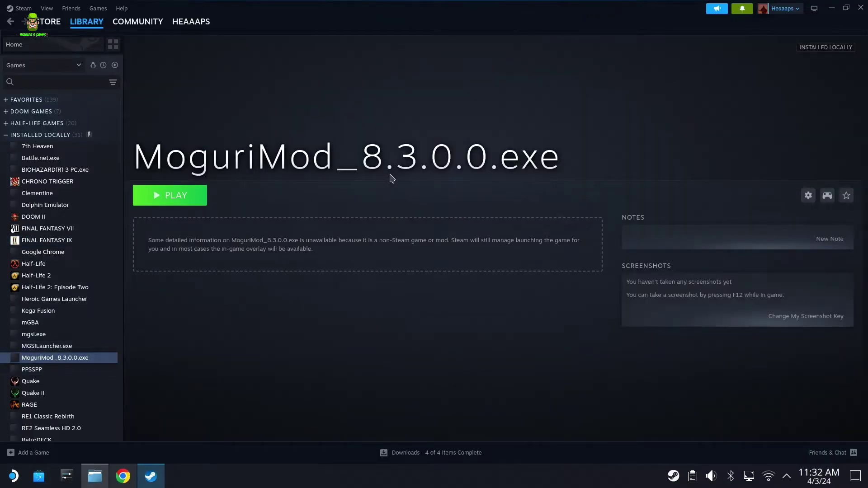
pyautogui.rightClick(86, 358)
pyautogui.moveTo(102, 430)
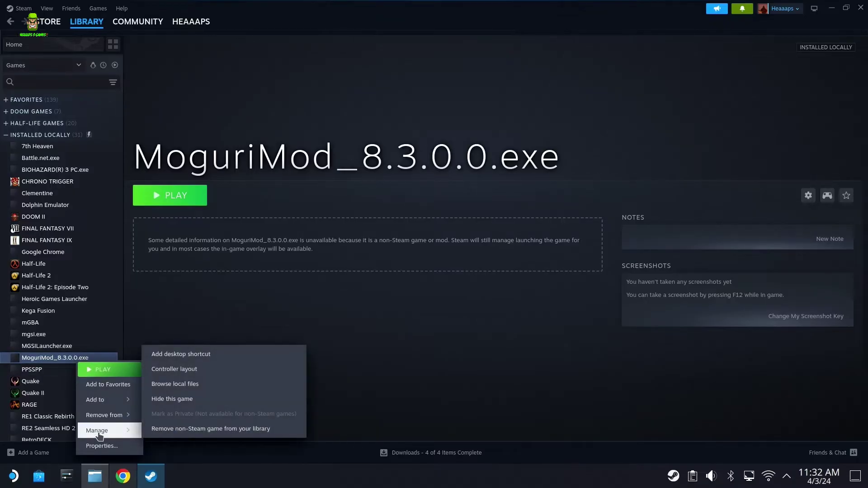
pyautogui.click(189, 434)
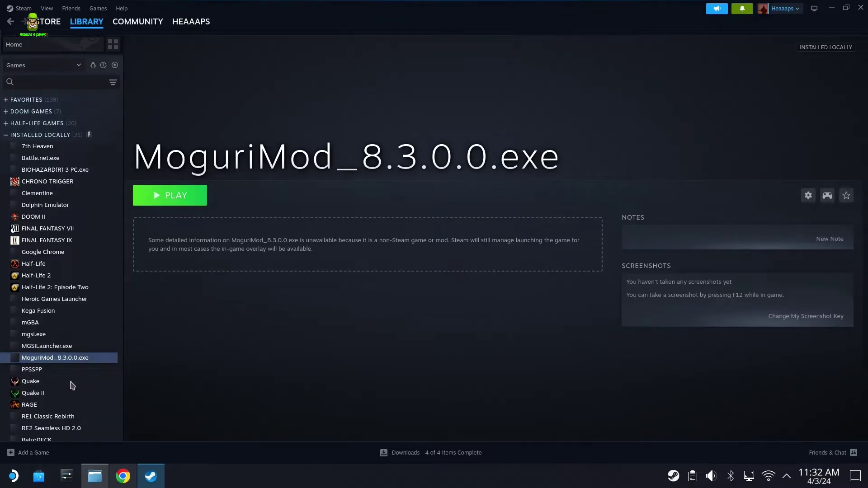
# - Close Steam, empty Dolphin's Trash of the five MoguriMod files (10.0 GiB), and close Dolphin
pyautogui.hotkey('alt', 'F4')
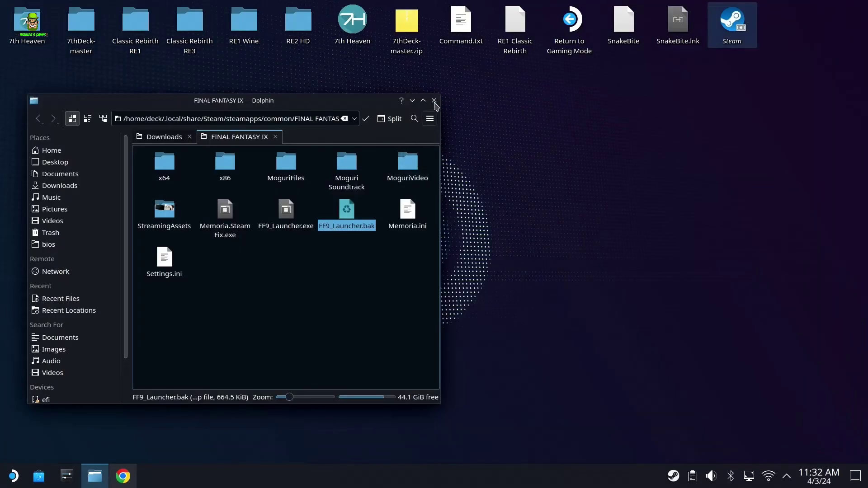
pyautogui.click(46, 233)
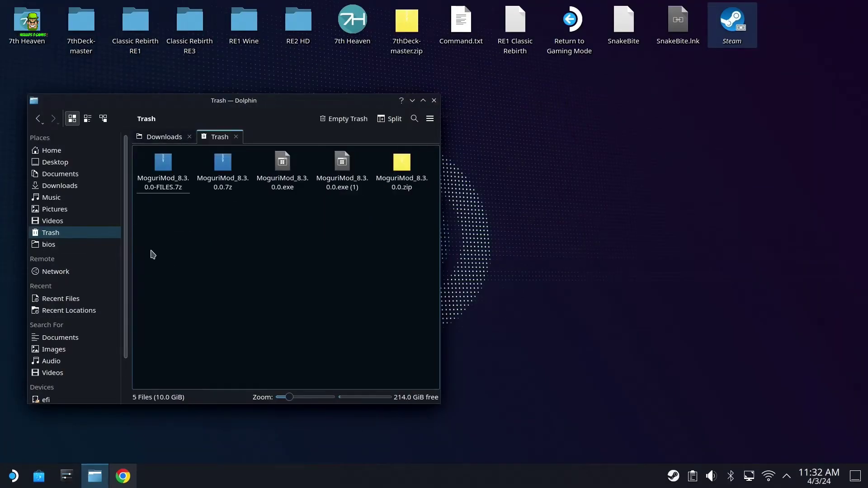
pyautogui.rightClick(206, 244)
pyautogui.click(239, 250)
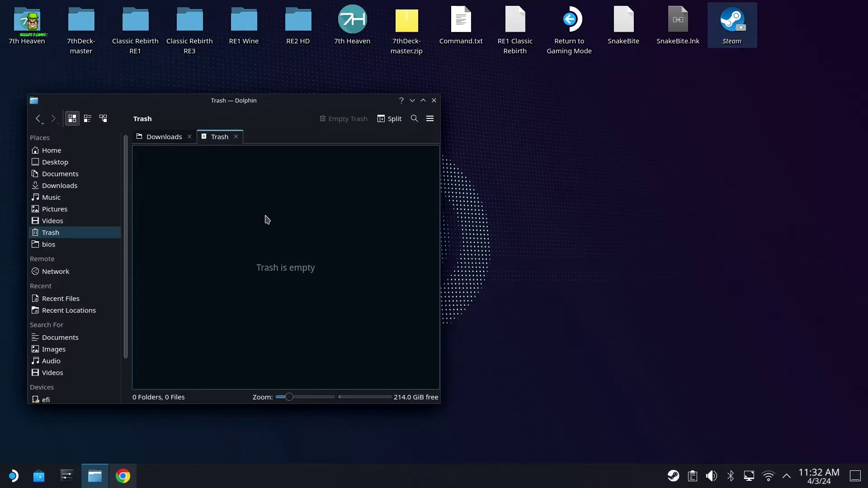
pyautogui.click(434, 101)
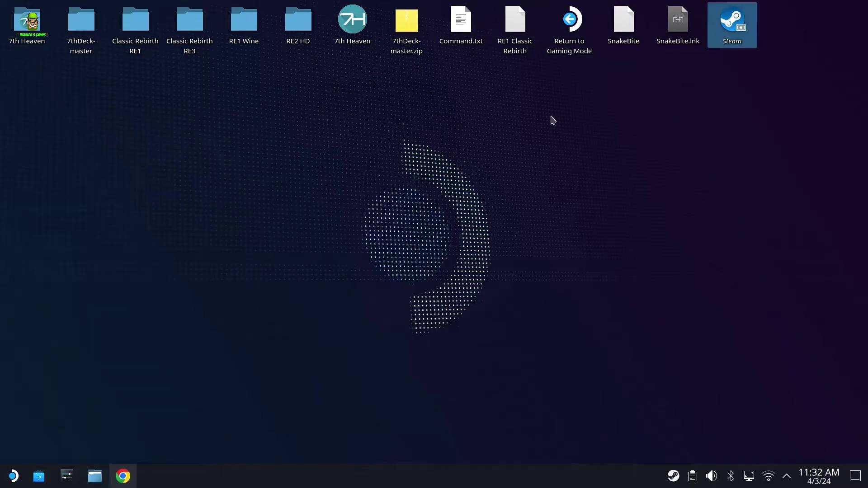
pyautogui.click(634, 192)
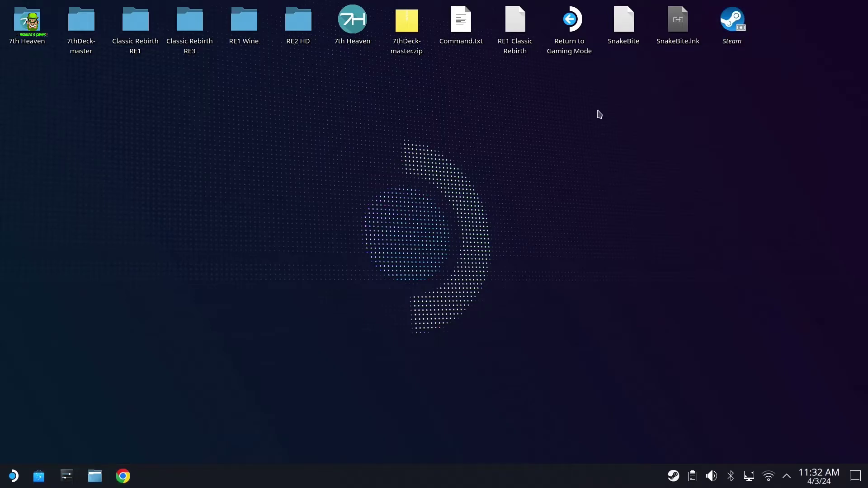
# - Return to Gaming Mode and open the FINAL FANTASY IX game page
pyautogui.doubleClick(569, 22)
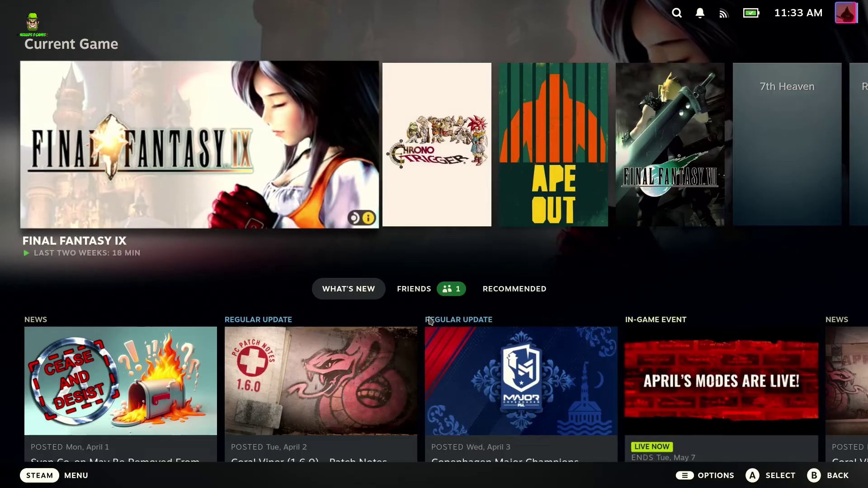
pyautogui.click(108, 165)
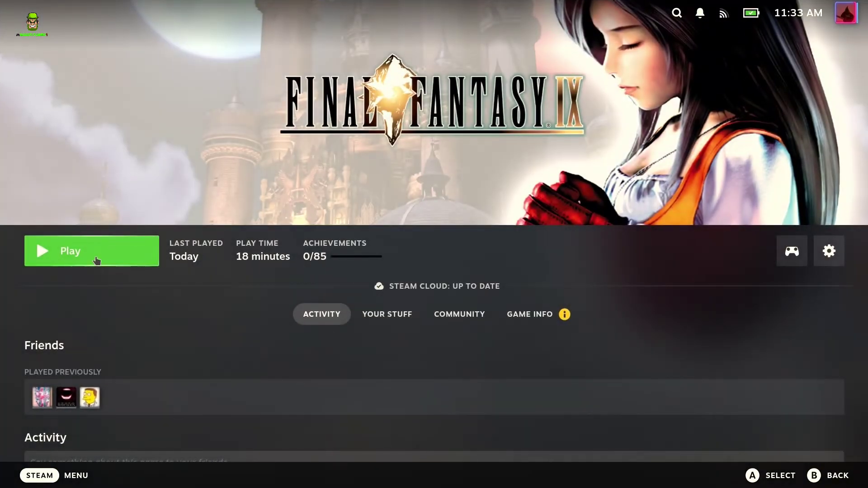